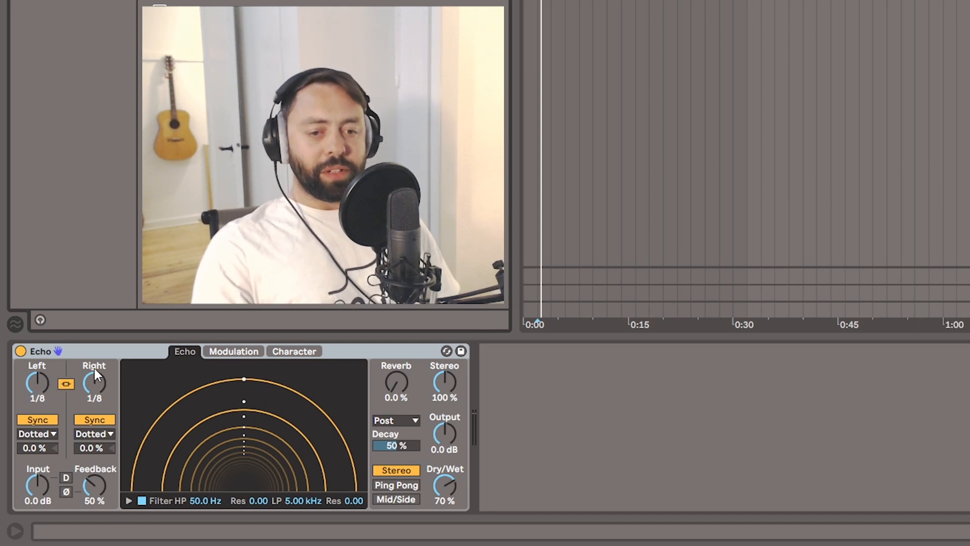
Step: Unlink Echo's left and right delays and switch both channels from Sync to Time mode
{"action": "left_click", "coordinate": [67, 383]}
{"action": "mouse_move", "coordinate": [35, 384]}
{"action": "left_mouse_down"}
{"action": "mouse_move", "coordinate": [34, 394]}
{"action": "mouse_move", "coordinate": [36, 374]}
{"action": "left_mouse_up"}
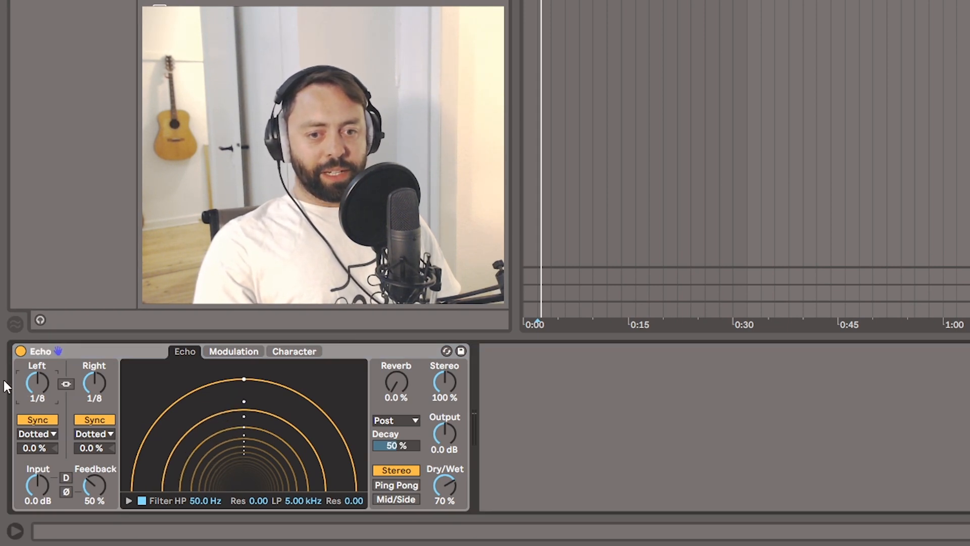
{"action": "left_click", "coordinate": [40, 418]}
{"action": "left_click", "coordinate": [90, 420]}
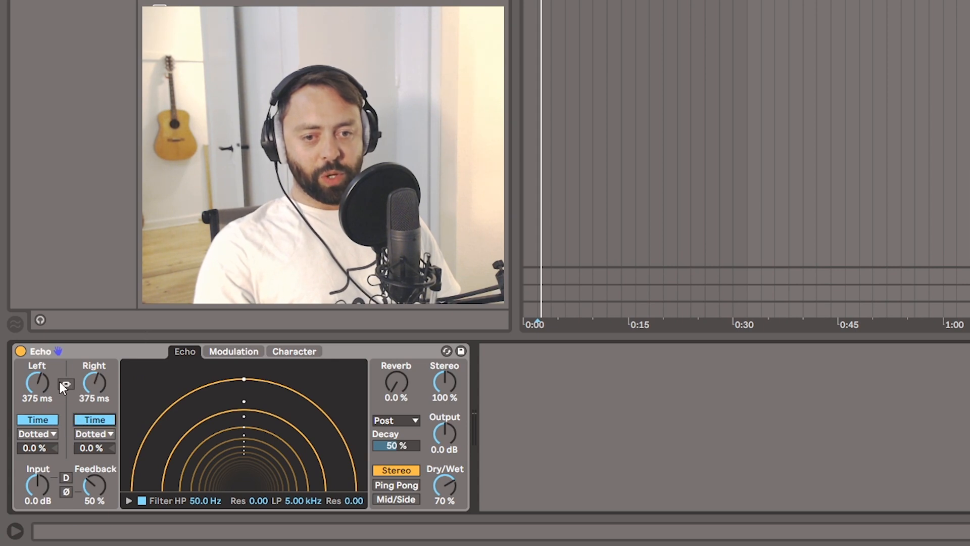
Step: Set Echo's left delay time to 113 ms and its right delay time to 106 ms
{"action": "left_click_drag", "start_coordinate": [38, 390], "coordinate": [87, 404]}
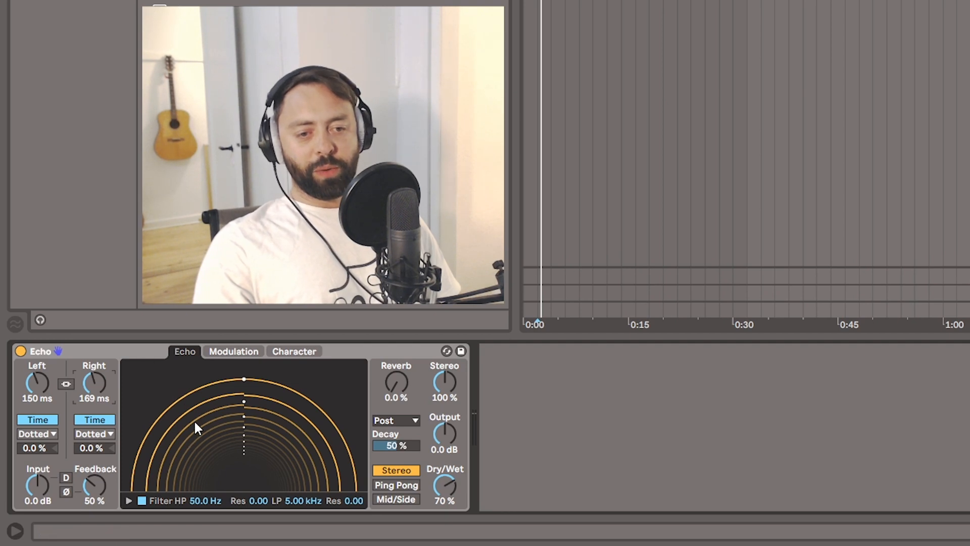
{"action": "mouse_move", "coordinate": [193, 420]}
{"action": "left_mouse_down"}
{"action": "mouse_move", "coordinate": [201, 443]}
{"action": "mouse_move", "coordinate": [203, 426]}
{"action": "left_mouse_up"}
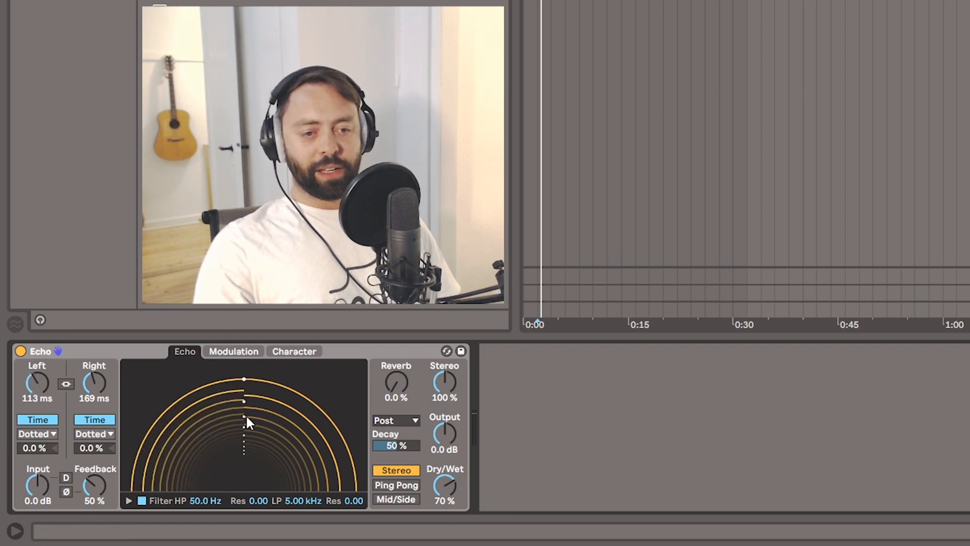
{"action": "left_click_drag", "start_coordinate": [272, 410], "coordinate": [275, 421]}
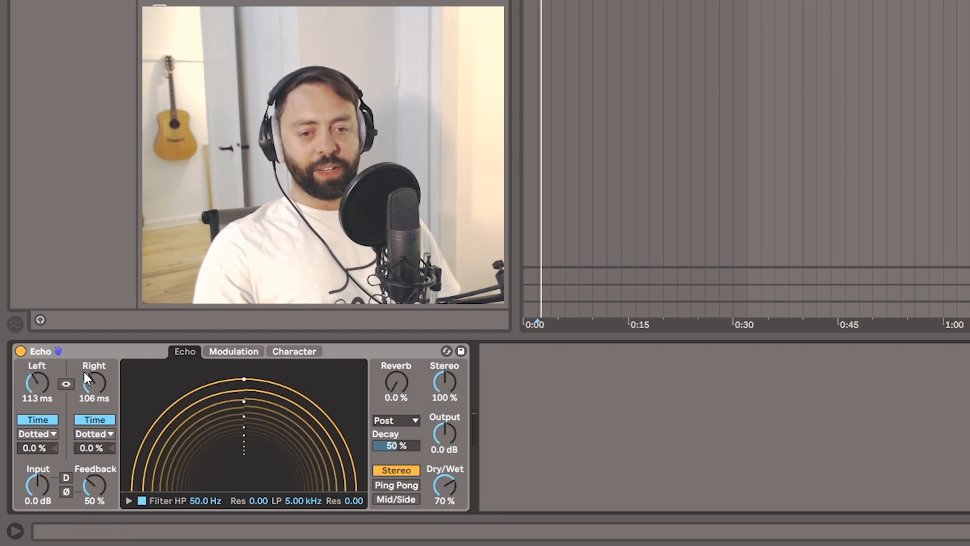
{"action": "left_click", "coordinate": [43, 435]}
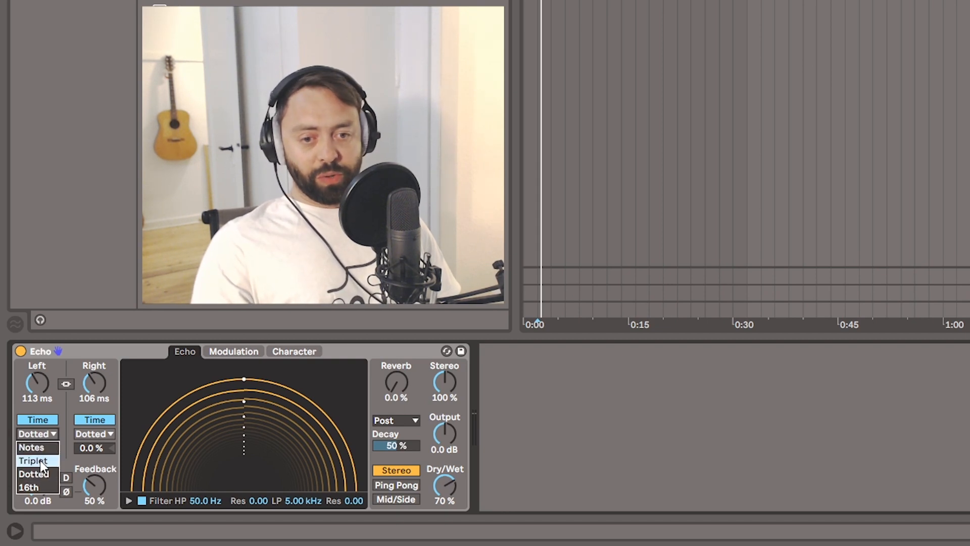
{"action": "left_click", "coordinate": [46, 433]}
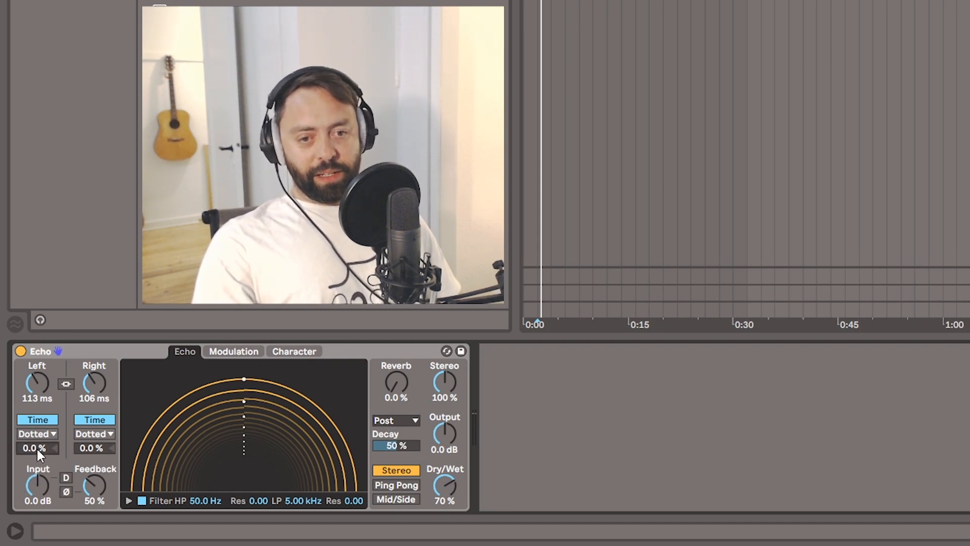
{"action": "mouse_move", "coordinate": [39, 451]}
{"action": "left_mouse_down"}
{"action": "mouse_move", "coordinate": [39, 473]}
{"action": "mouse_move", "coordinate": [38, 447]}
{"action": "left_mouse_up"}
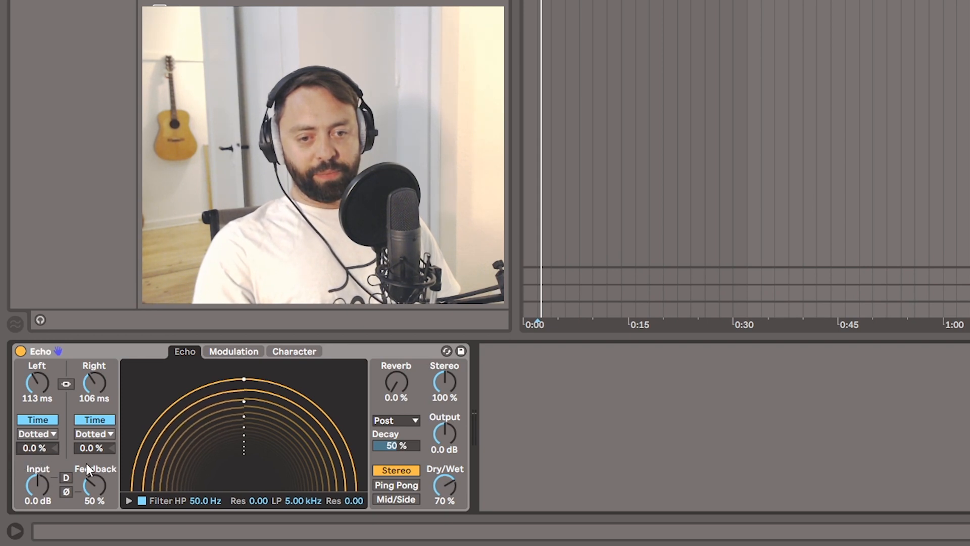
Step: Try Echo's input gain at 25 dB and output at -11 dB, and bring them back to 0.0 dB and -0.3 dB with D off
{"action": "left_click_drag", "start_coordinate": [38, 488], "coordinate": [32, 459]}
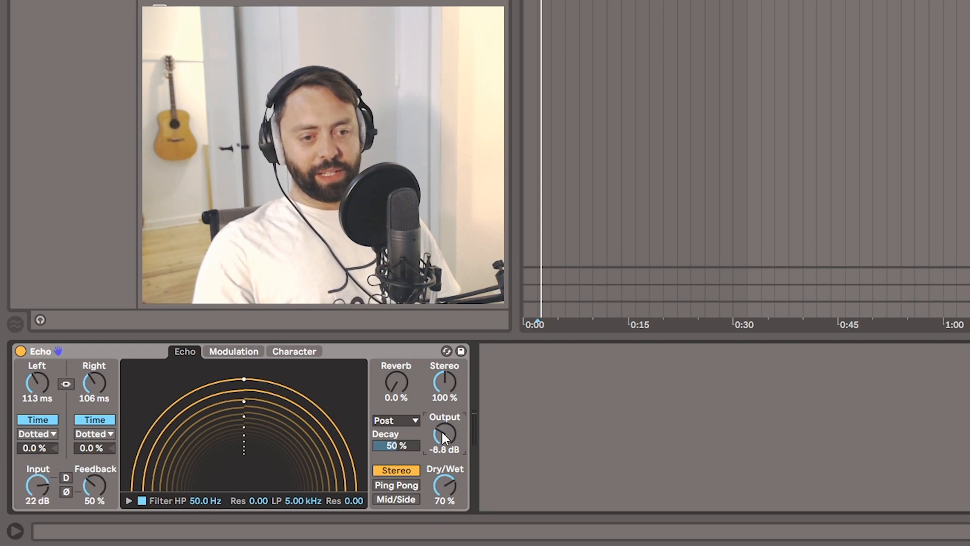
{"action": "left_click_drag", "start_coordinate": [442, 432], "coordinate": [441, 437]}
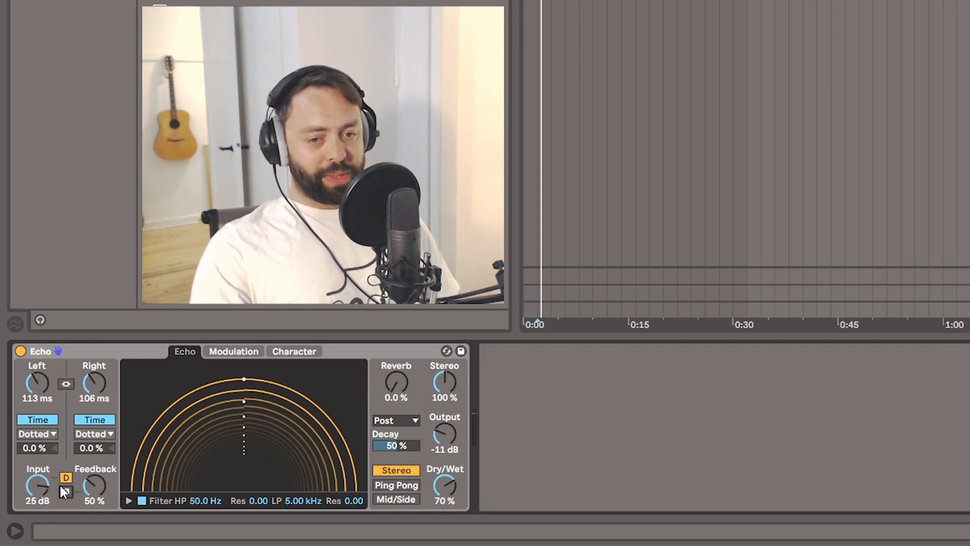
{"action": "left_click_drag", "start_coordinate": [464, 436], "coordinate": [456, 415]}
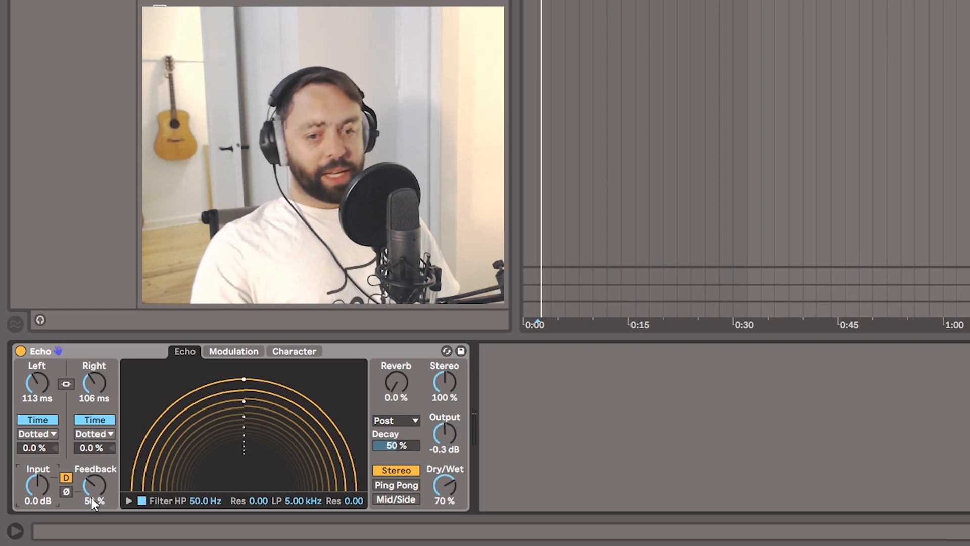
{"action": "left_click", "coordinate": [66, 478]}
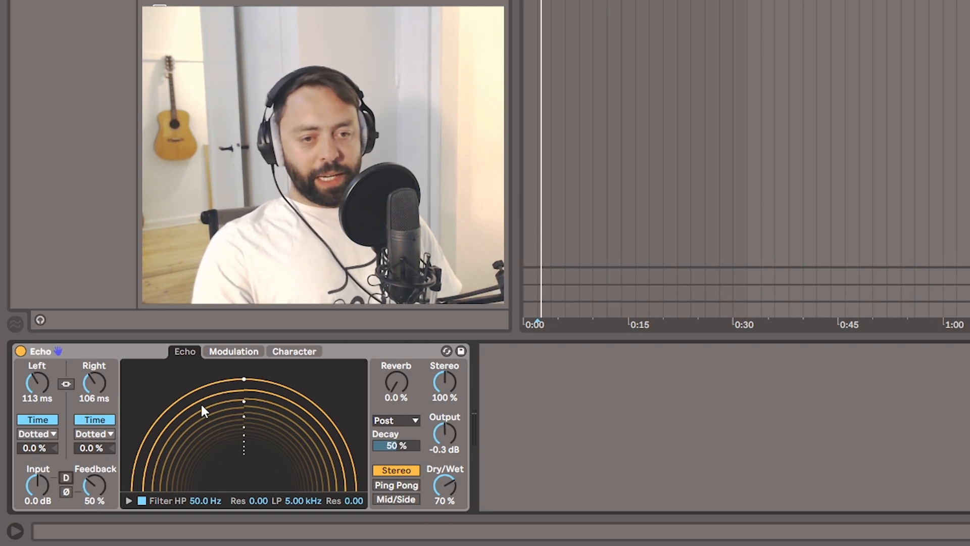
Step: Show Echo's filter curve and set the high-pass to 33.7 Hz and the low-pass to 899 Hz
{"action": "left_click", "coordinate": [129, 500]}
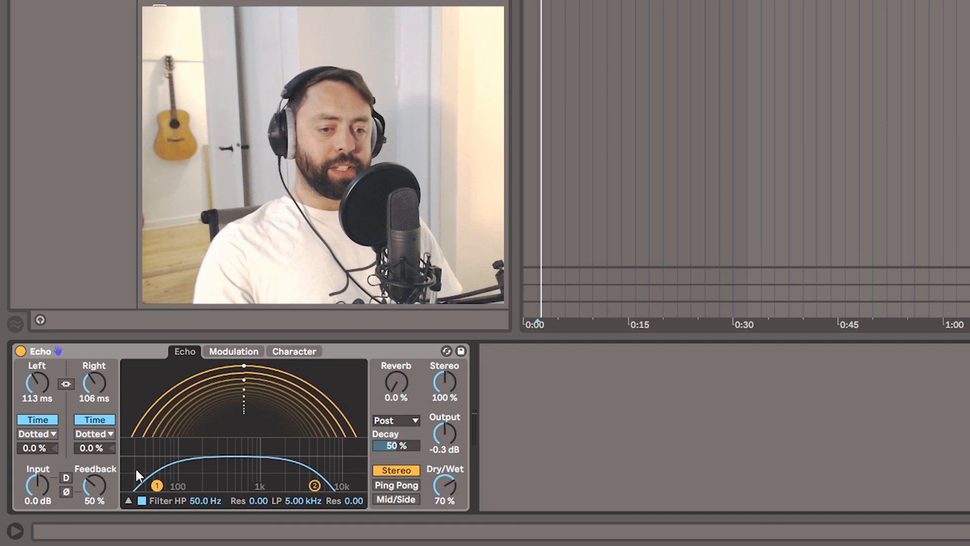
{"action": "left_click_drag", "start_coordinate": [157, 486], "coordinate": [145, 486]}
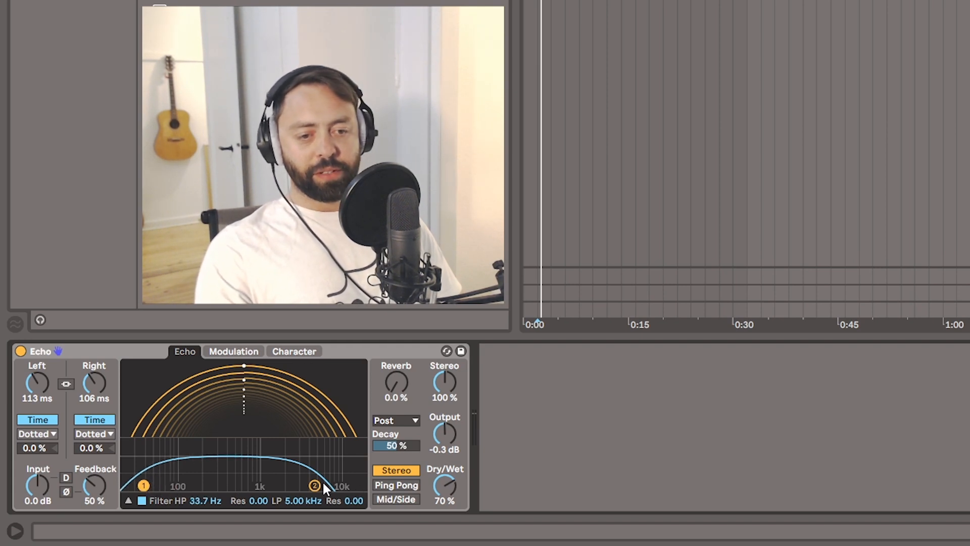
{"action": "left_click_drag", "start_coordinate": [318, 486], "coordinate": [257, 485]}
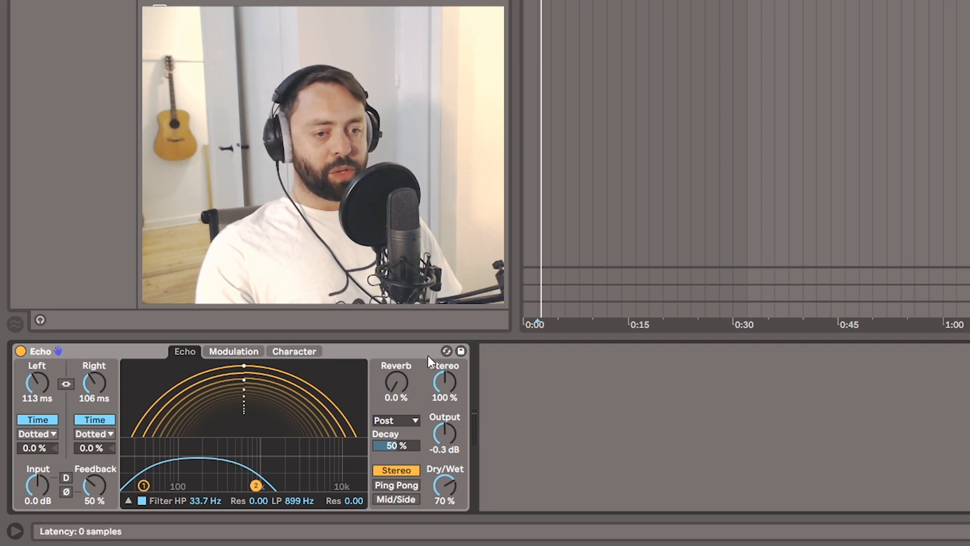
{"action": "left_click_drag", "start_coordinate": [401, 383], "coordinate": [360, 410]}
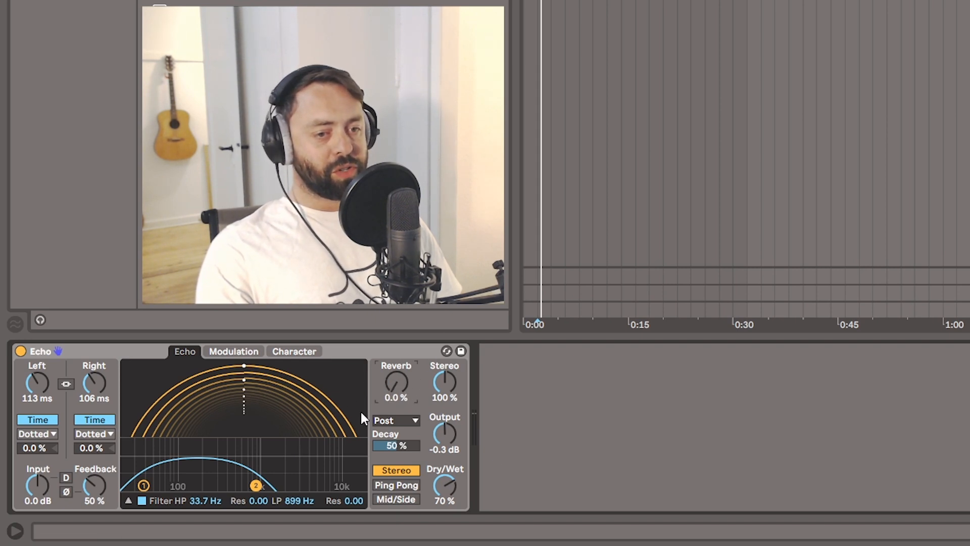
{"action": "left_click", "coordinate": [398, 418]}
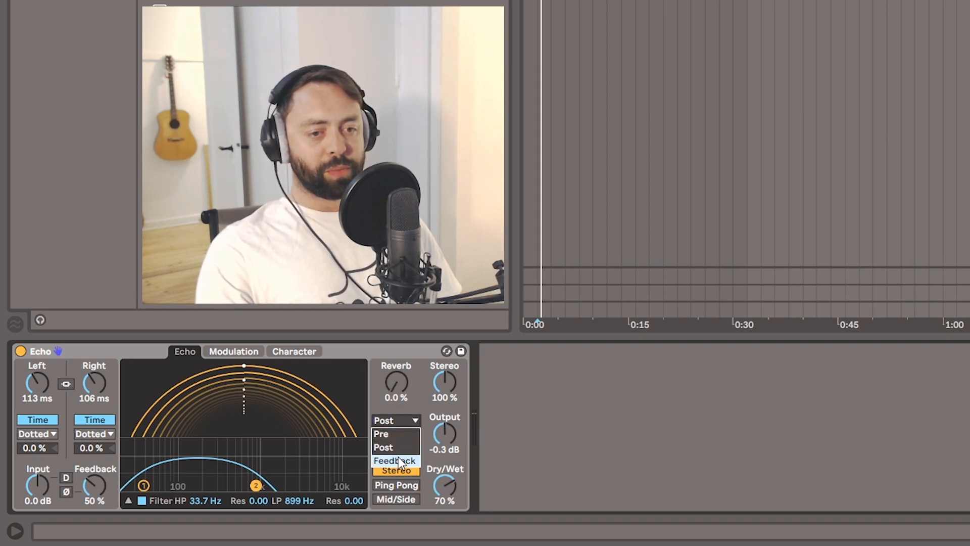
{"action": "left_click", "coordinate": [403, 420]}
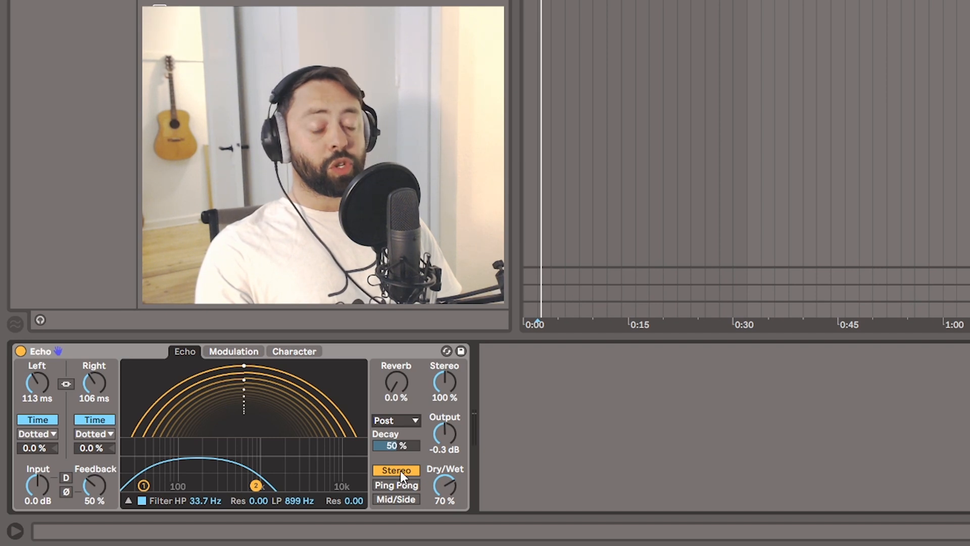
Step: Try Echo's Mid/Side and Stereo channel modes and settle on Ping Pong
{"action": "left_click", "coordinate": [388, 485]}
{"action": "left_click", "coordinate": [400, 499]}
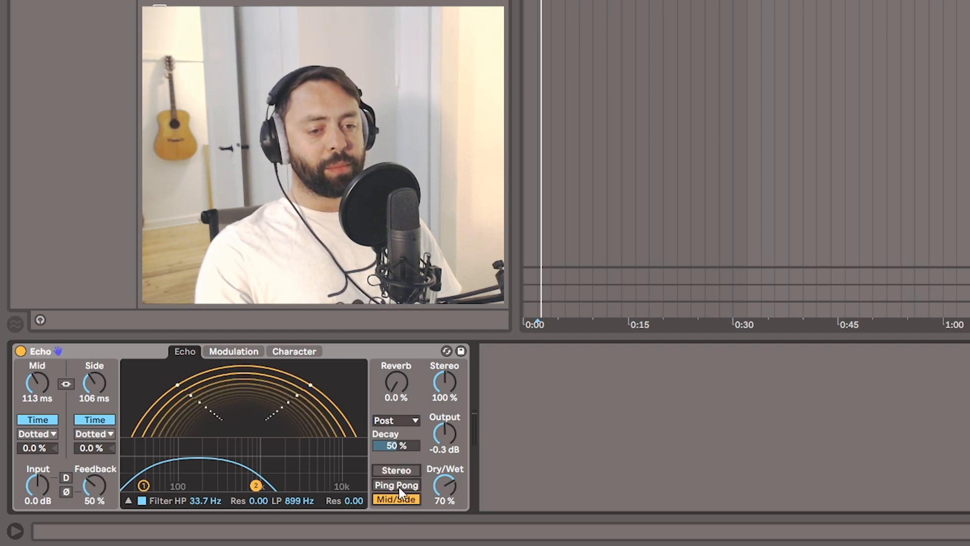
{"action": "left_click", "coordinate": [404, 471]}
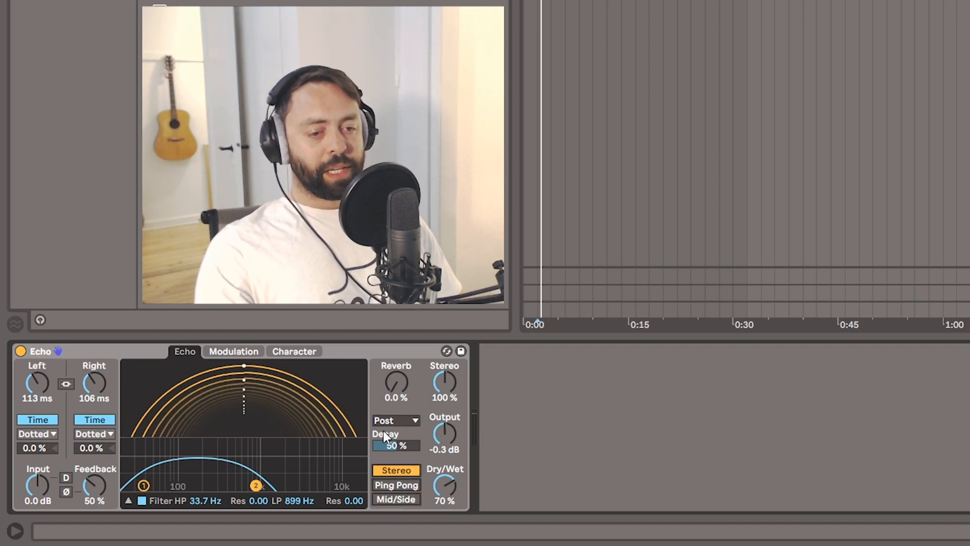
{"action": "left_click", "coordinate": [409, 484]}
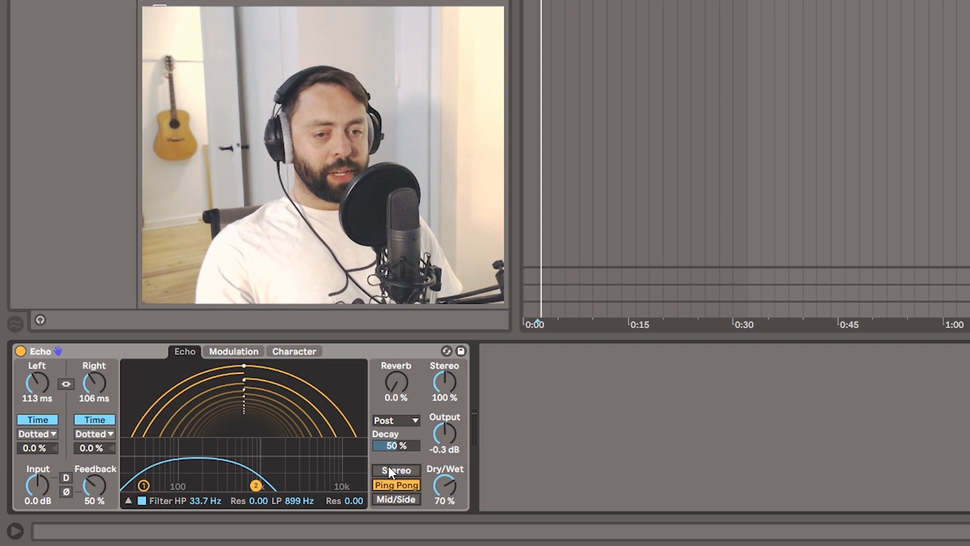
Step: Set the synced rate of Echo's modulation LFO to 8
{"action": "left_click", "coordinate": [222, 352]}
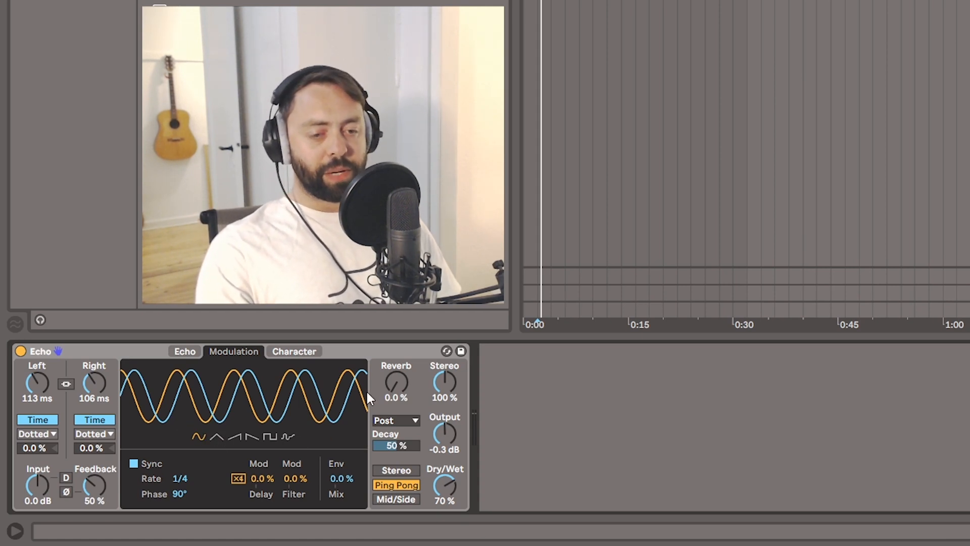
{"action": "left_click_drag", "start_coordinate": [259, 387], "coordinate": [259, 456]}
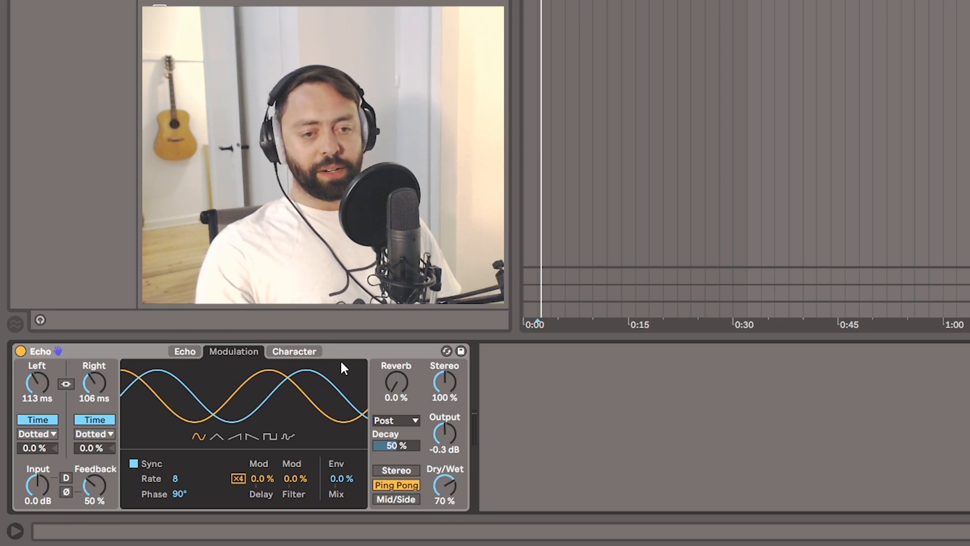
Step: Enable Noise in Echo's character settings with an amount of 100% and a morph of 53%
{"action": "left_click", "coordinate": [296, 352]}
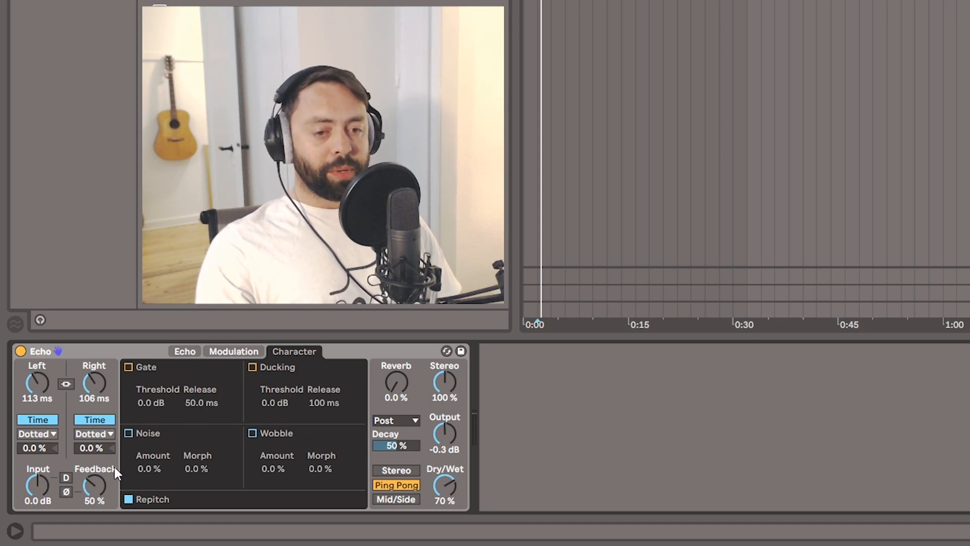
{"action": "left_click", "coordinate": [128, 433]}
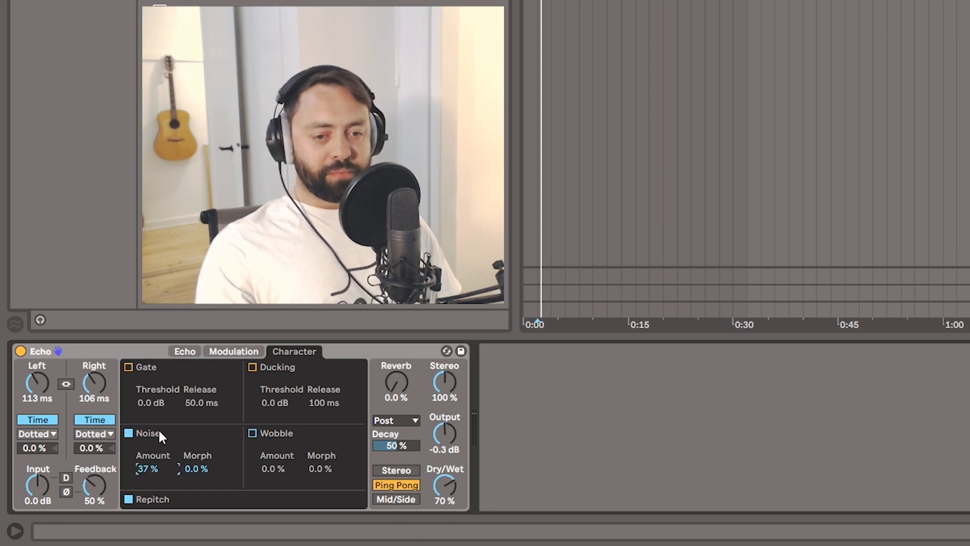
{"action": "left_click_drag", "start_coordinate": [161, 412], "coordinate": [148, 470]}
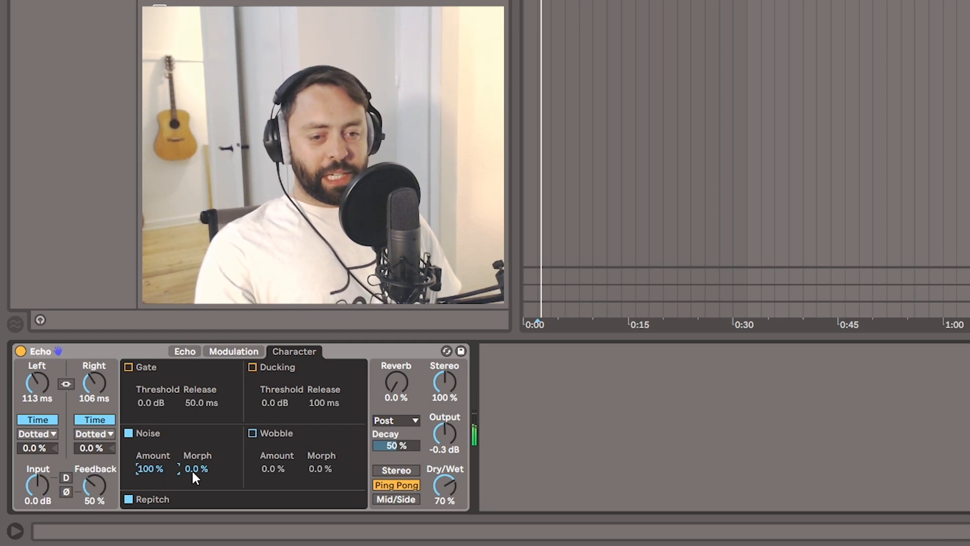
{"action": "left_click_drag", "start_coordinate": [193, 472], "coordinate": [210, 434]}
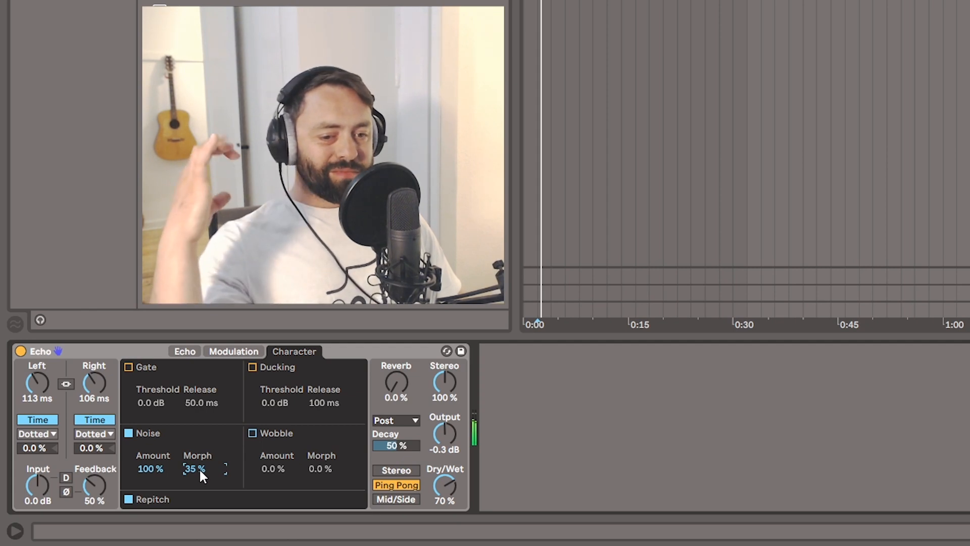
{"action": "left_click_drag", "start_coordinate": [199, 467], "coordinate": [198, 413]}
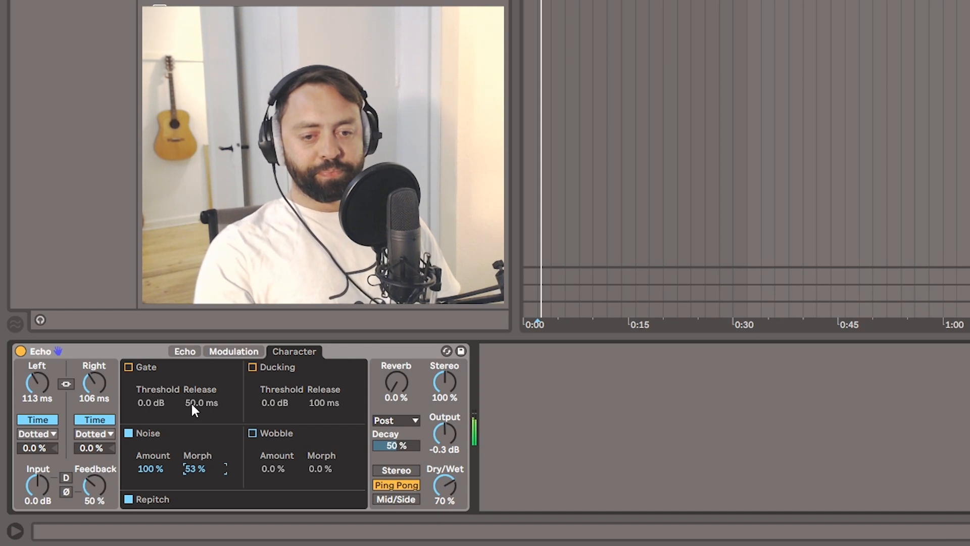
Step: Enable Wobble in Echo's character settings with an amount of 3.1% and a morph of 0.0%
{"action": "left_click", "coordinate": [251, 433]}
{"action": "left_click_drag", "start_coordinate": [269, 470], "coordinate": [280, 430]}
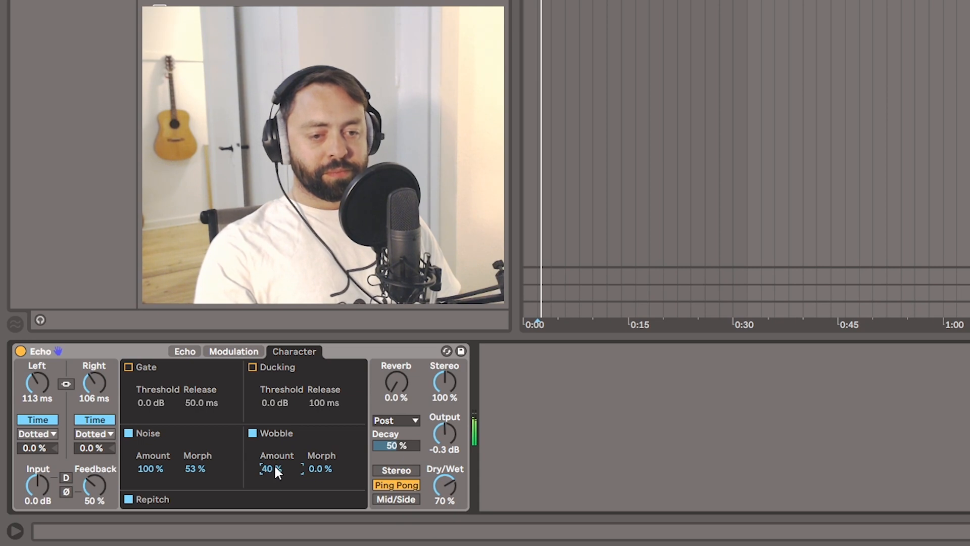
{"action": "left_click_drag", "start_coordinate": [276, 470], "coordinate": [320, 459]}
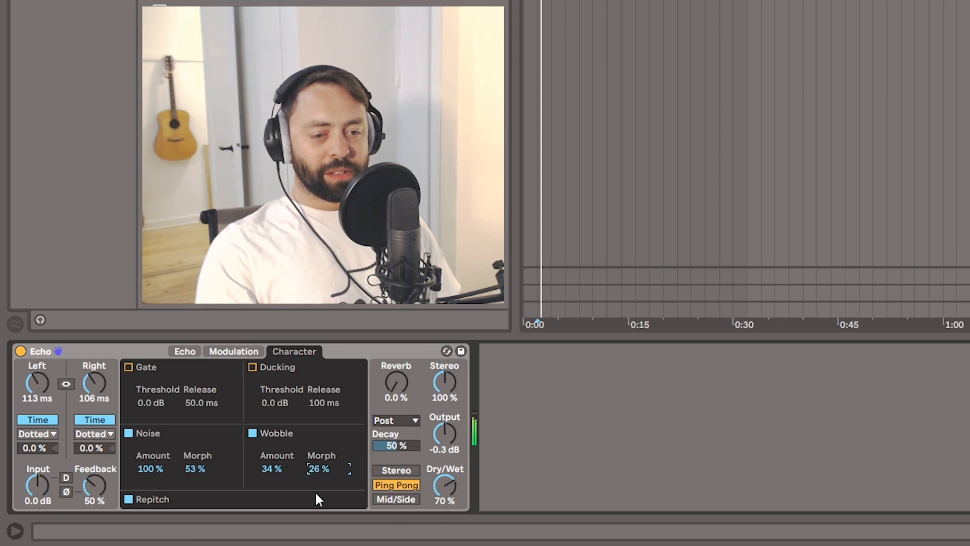
{"action": "left_click_drag", "start_coordinate": [315, 492], "coordinate": [316, 477]}
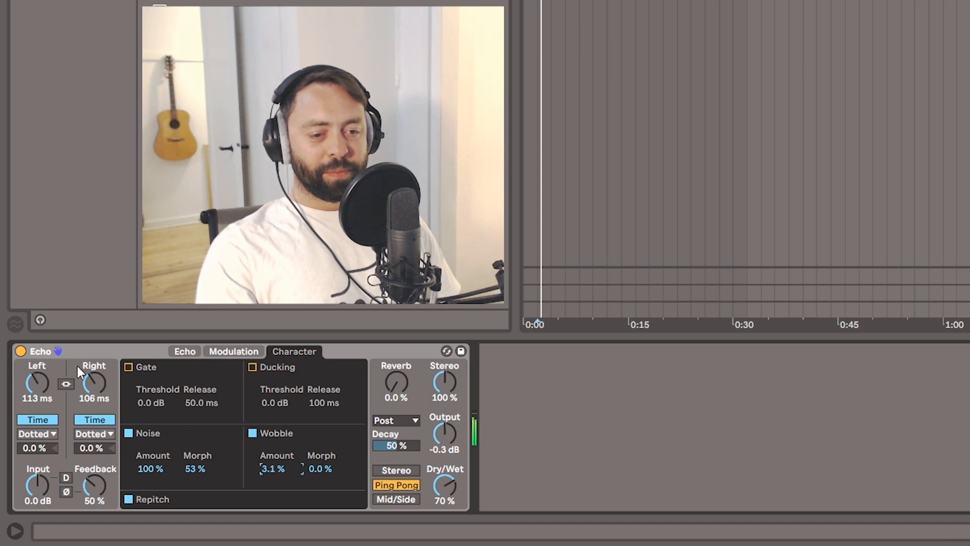
Step: Deactivate the Echo device and load Corpus after it in the device chain
{"action": "left_click", "coordinate": [21, 351]}
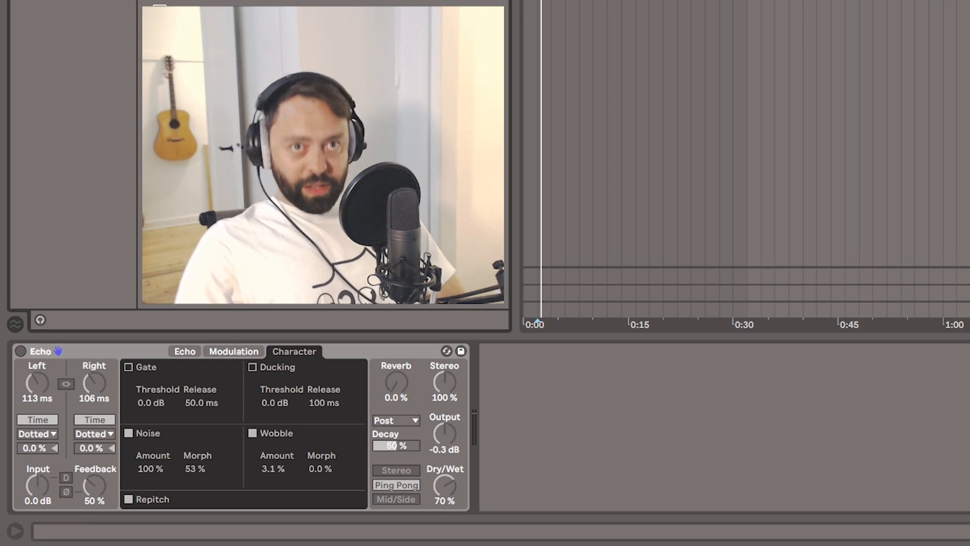
{"action": "key", "text": "Return"}
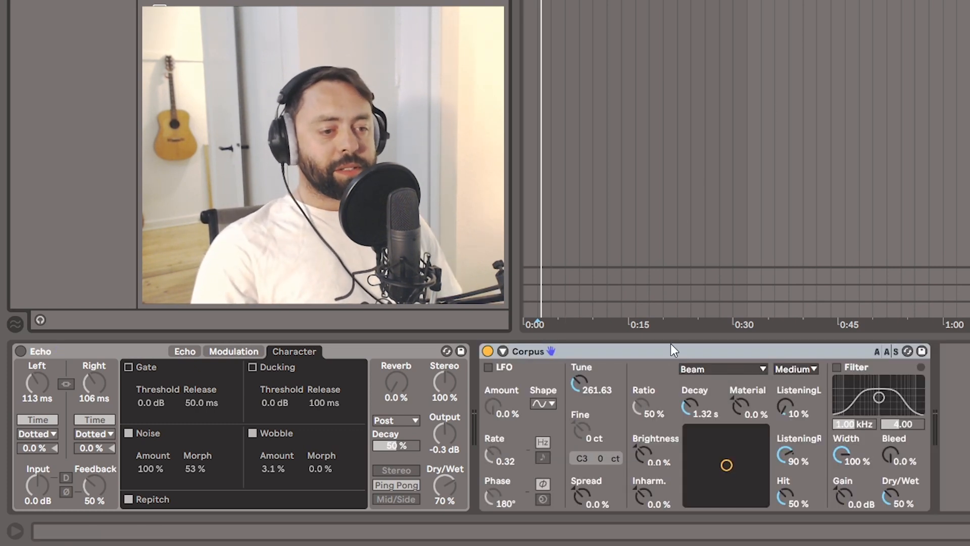
{"action": "left_click", "coordinate": [651, 348]}
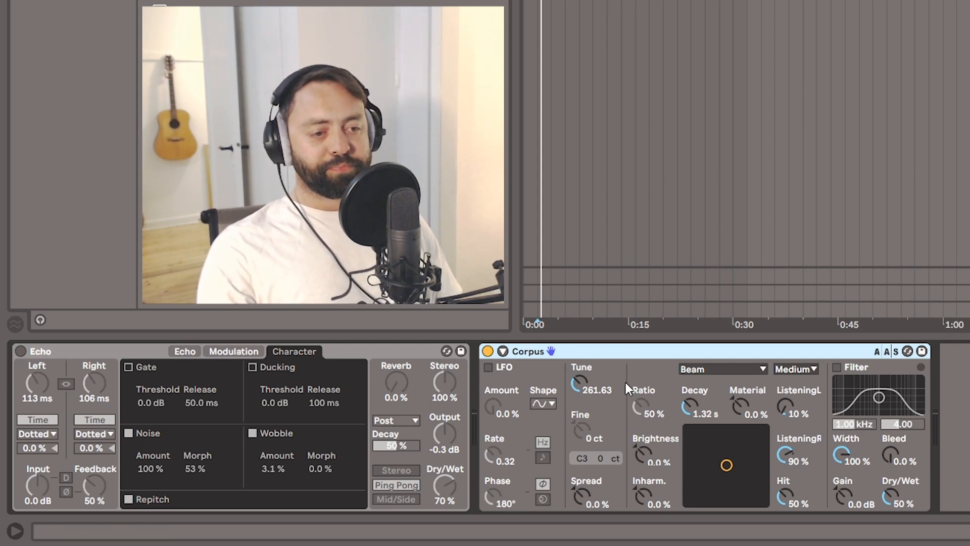
Step: Enable the LFO in Corpus and set its amount to 4.0%
{"action": "left_click", "coordinate": [488, 367]}
{"action": "left_click", "coordinate": [489, 403]}
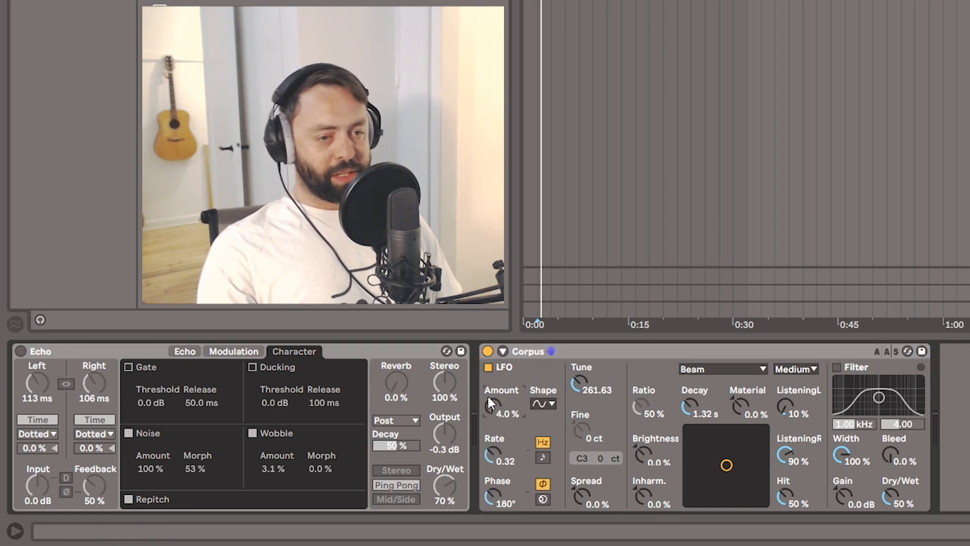
Step: Look through Corpus's LFO shapes while keeping the sine wave, and set Tune to 65.41
{"action": "left_click", "coordinate": [552, 405]}
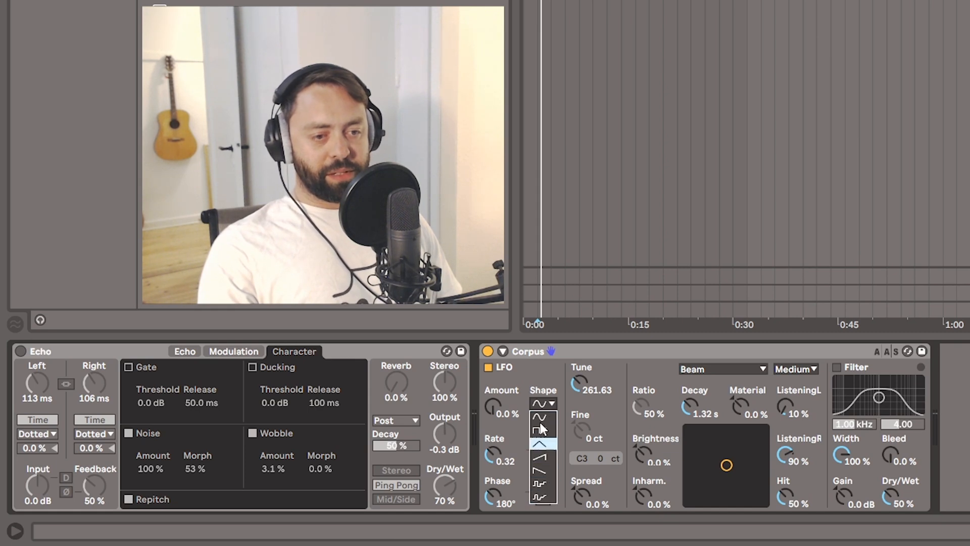
{"action": "left_click", "coordinate": [549, 401]}
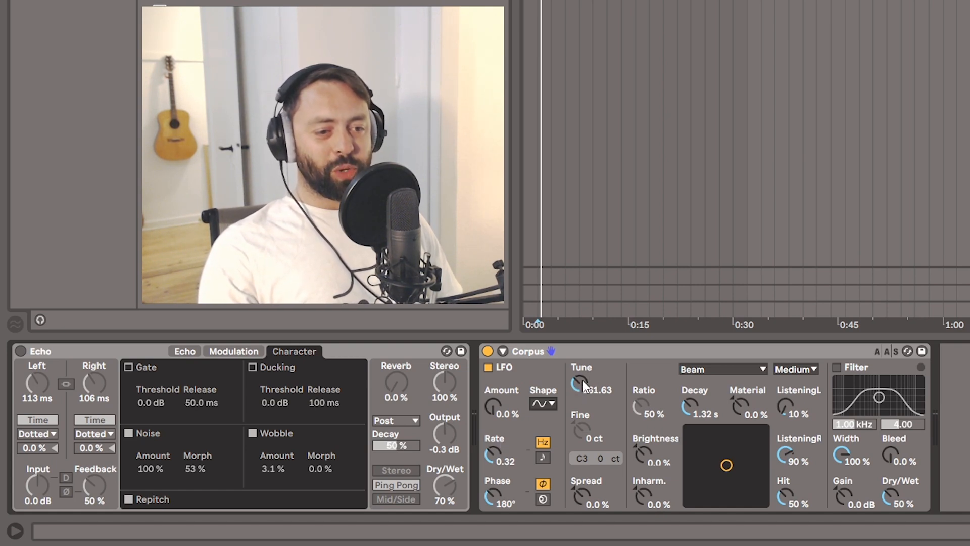
{"action": "left_click_drag", "start_coordinate": [586, 387], "coordinate": [584, 415]}
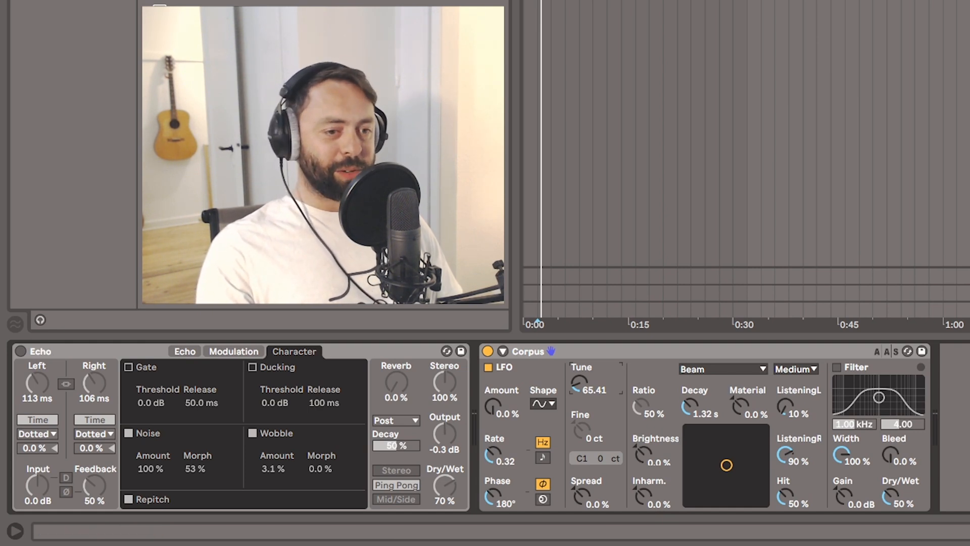
Step: Reactivate Echo and switch Corpus off and back on to compare the sound
{"action": "left_click", "coordinate": [19, 351]}
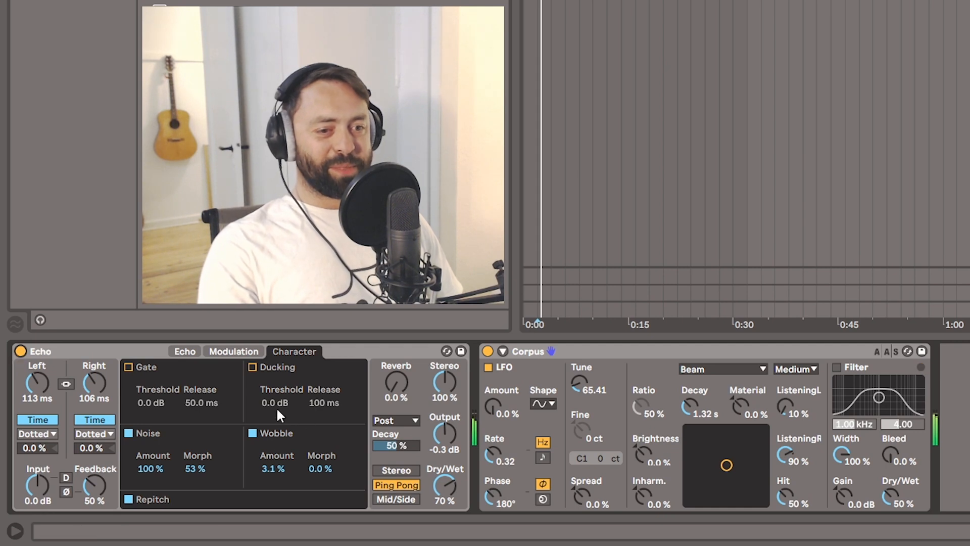
{"action": "left_click", "coordinate": [488, 351]}
{"action": "left_click", "coordinate": [488, 351]}
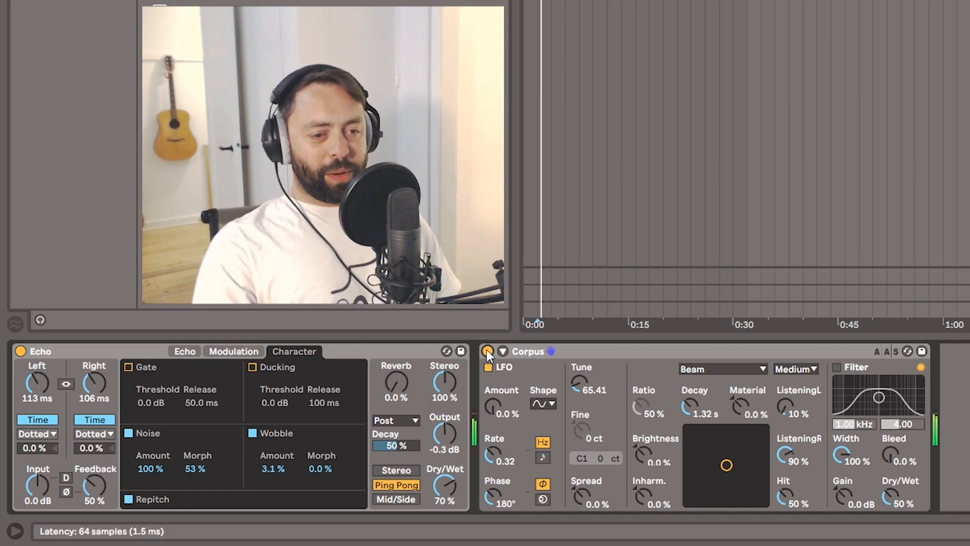
Step: Try the Marimba resonator type in Corpus with a decay of 35.0 s and material of -48%
{"action": "left_click", "coordinate": [722, 367]}
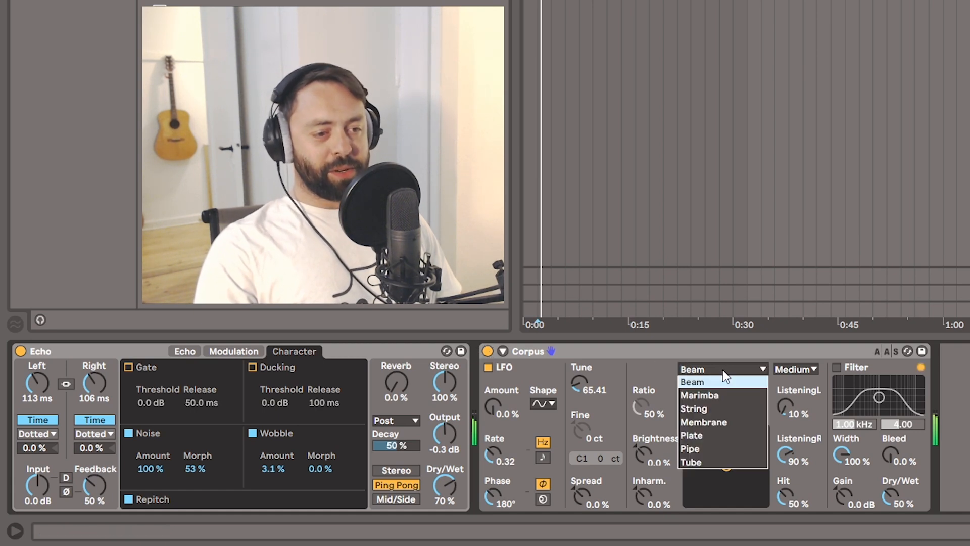
{"action": "left_click", "coordinate": [723, 397]}
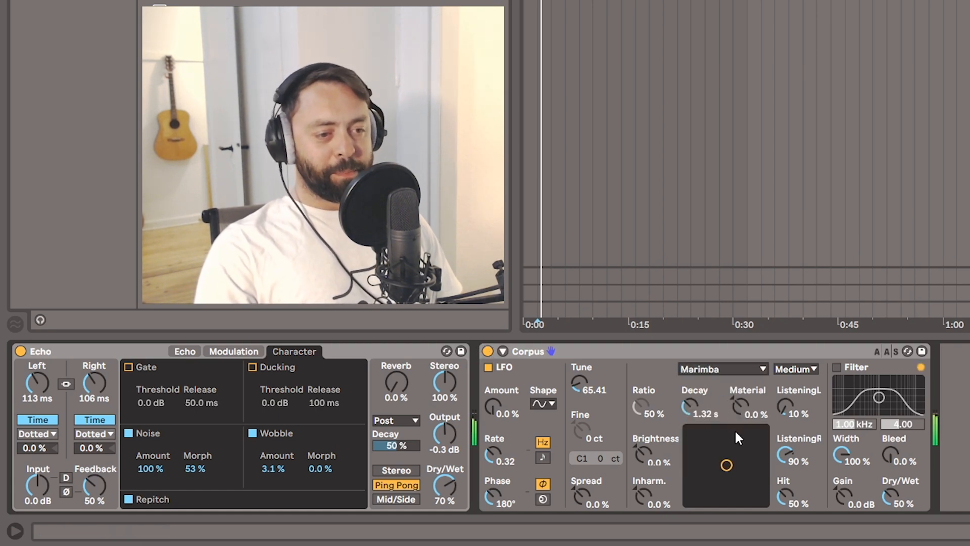
{"action": "left_click_drag", "start_coordinate": [728, 461], "coordinate": [760, 480]}
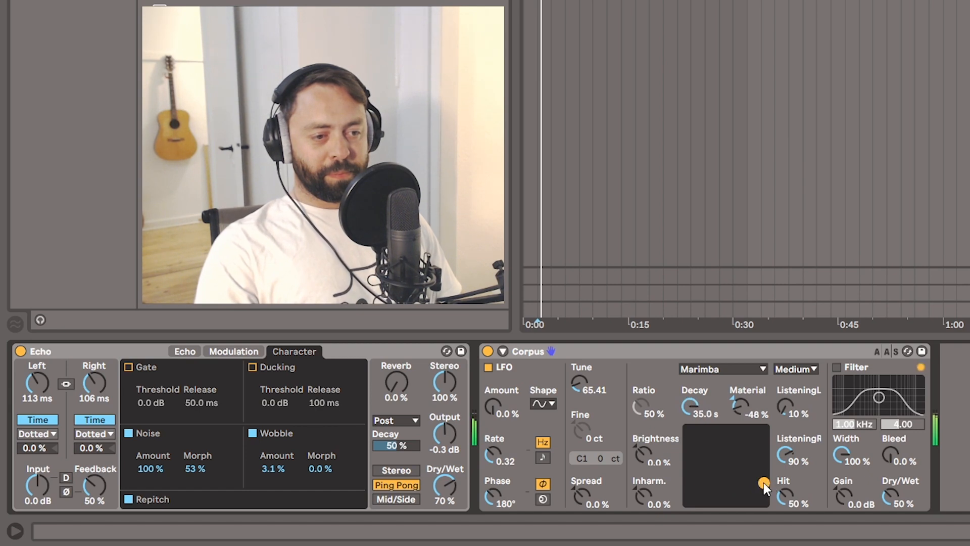
Step: Set Corpus's resonator type to String, with Tune at 66.86, decay at 1.60 s and material at -46%
{"action": "left_click", "coordinate": [738, 368]}
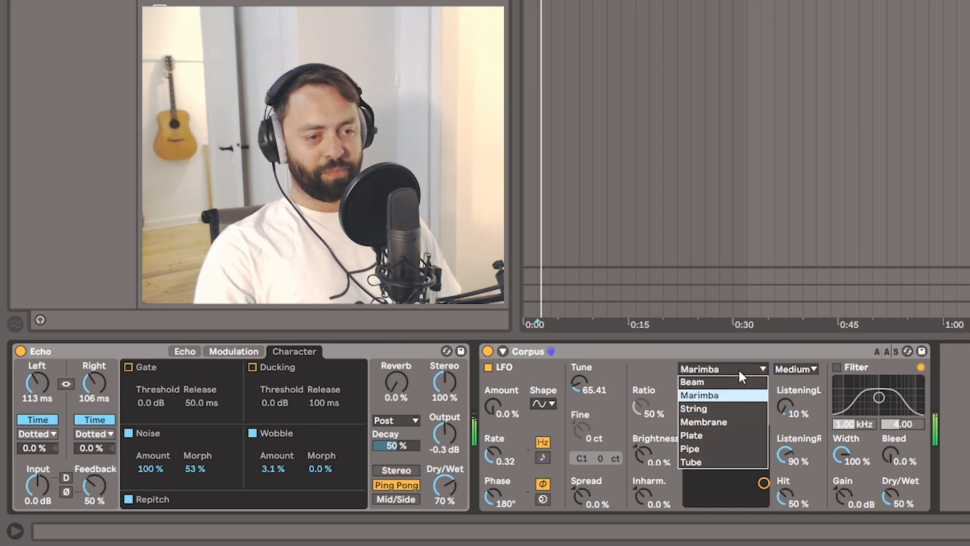
{"action": "left_click", "coordinate": [724, 409]}
{"action": "mouse_move", "coordinate": [759, 483]}
{"action": "left_mouse_down"}
{"action": "mouse_move", "coordinate": [732, 479]}
{"action": "mouse_move", "coordinate": [742, 489]}
{"action": "left_mouse_up"}
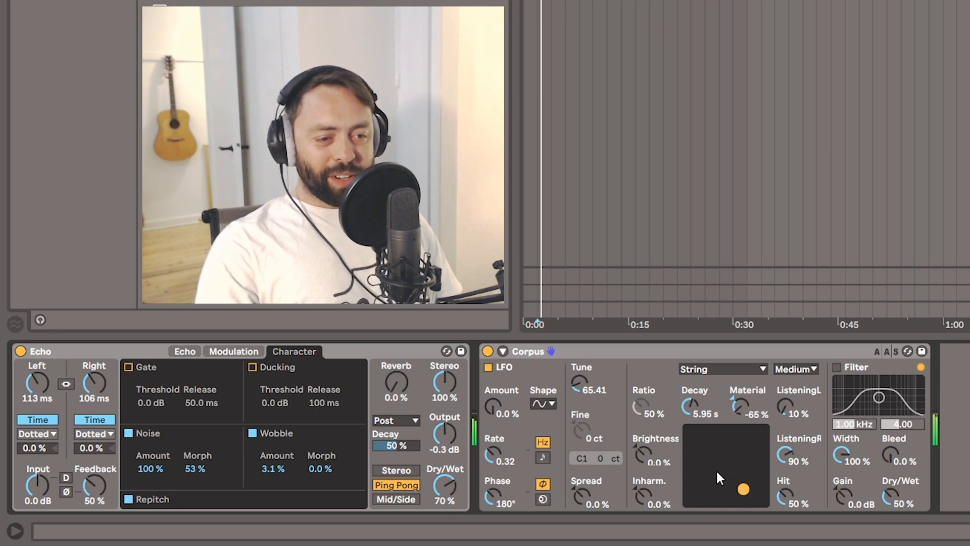
{"action": "left_click_drag", "start_coordinate": [578, 390], "coordinate": [577, 387]}
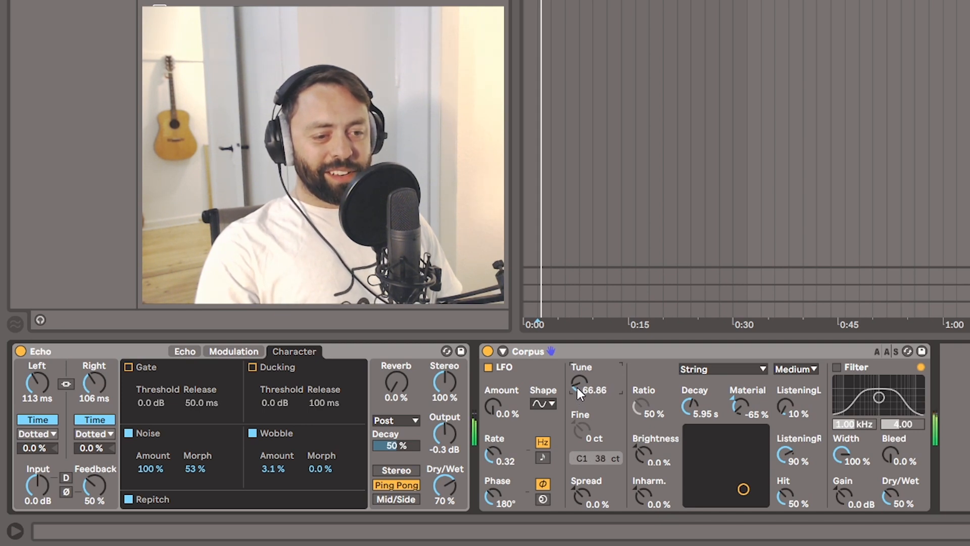
{"action": "left_click_drag", "start_coordinate": [744, 488], "coordinate": [729, 484]}
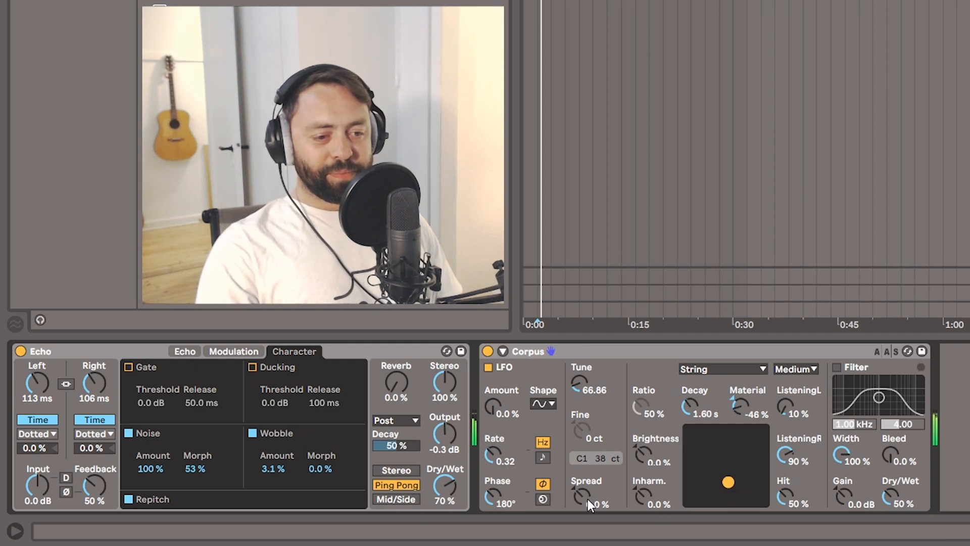
Step: Try different Spread amounts in Corpus, ending at -22%
{"action": "left_click_drag", "start_coordinate": [579, 497], "coordinate": [583, 483]}
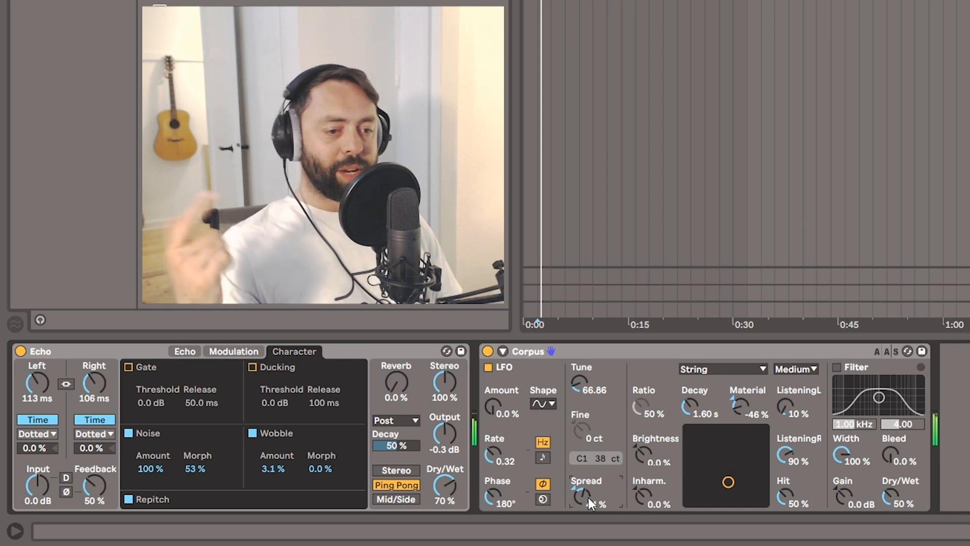
{"action": "left_click_drag", "start_coordinate": [583, 495], "coordinate": [572, 538]}
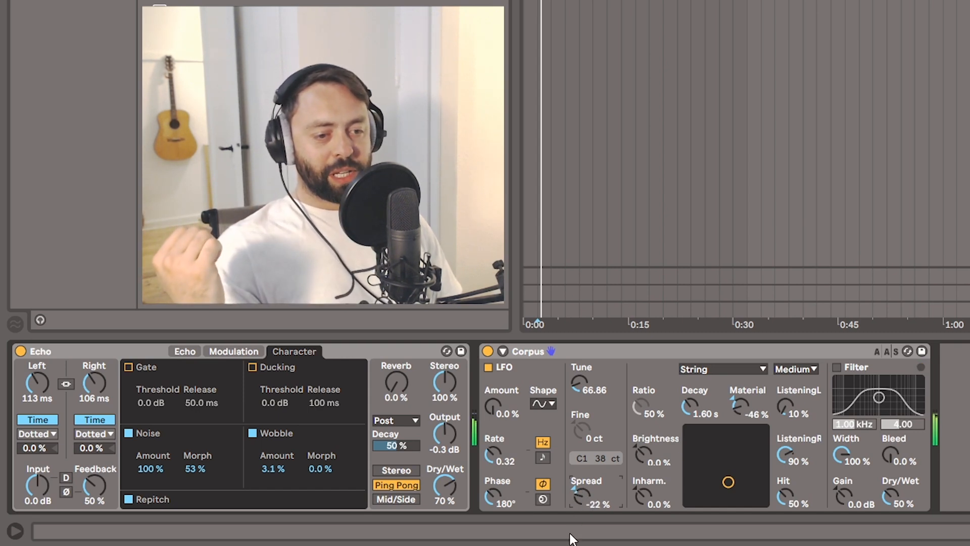
{"action": "left_click_drag", "start_coordinate": [582, 499], "coordinate": [582, 496]}
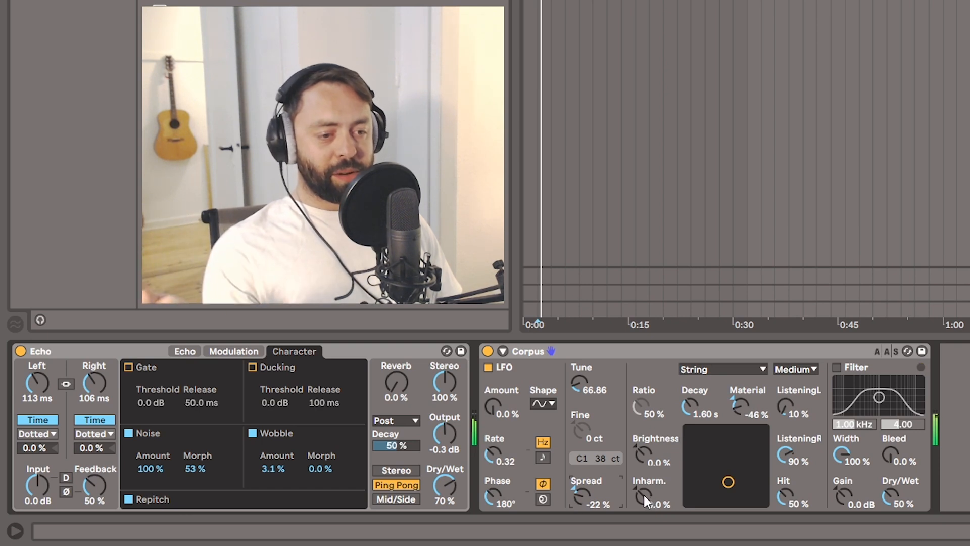
Step: Set Corpus's Inharmonics to -33% and Brightness to -28%
{"action": "left_click_drag", "start_coordinate": [644, 495], "coordinate": [646, 474]}
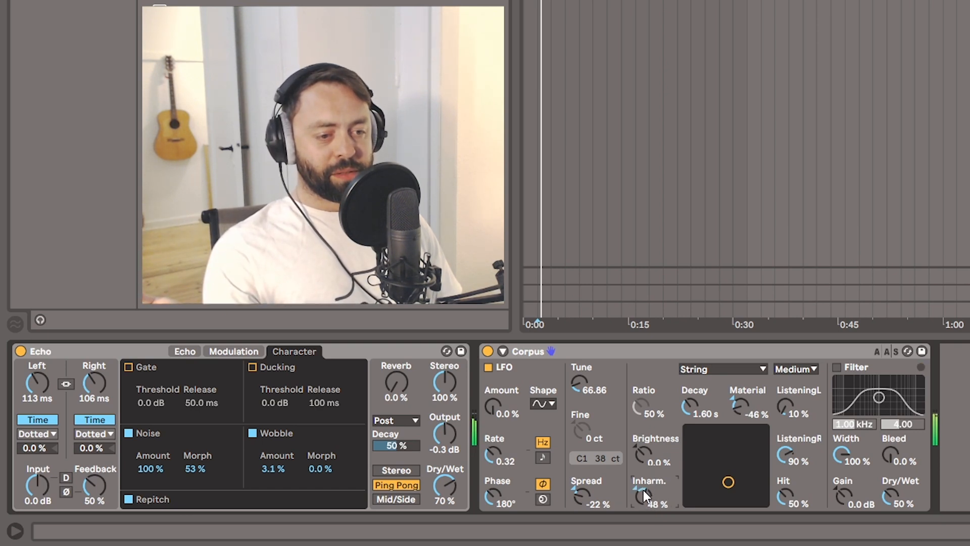
{"action": "left_click_drag", "start_coordinate": [638, 524], "coordinate": [639, 539]}
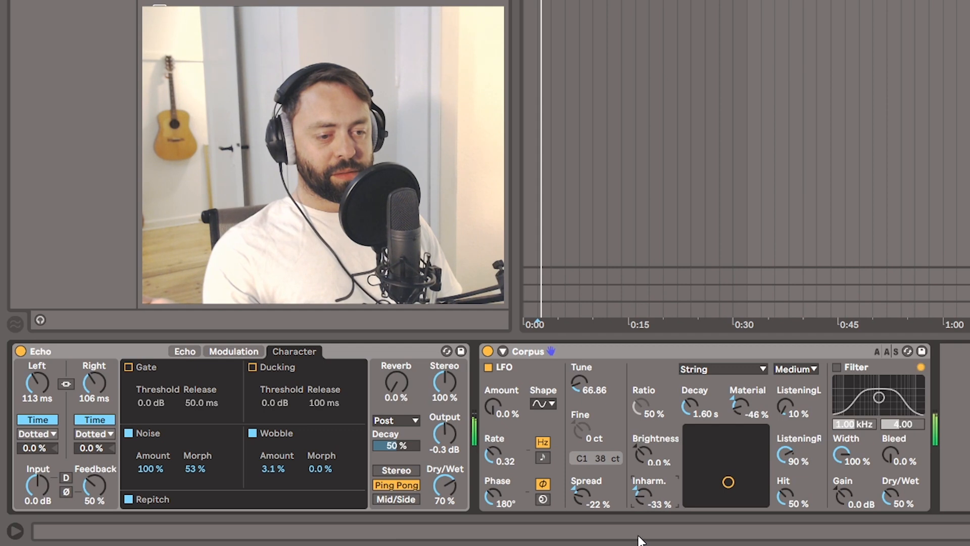
{"action": "left_click", "coordinate": [647, 454]}
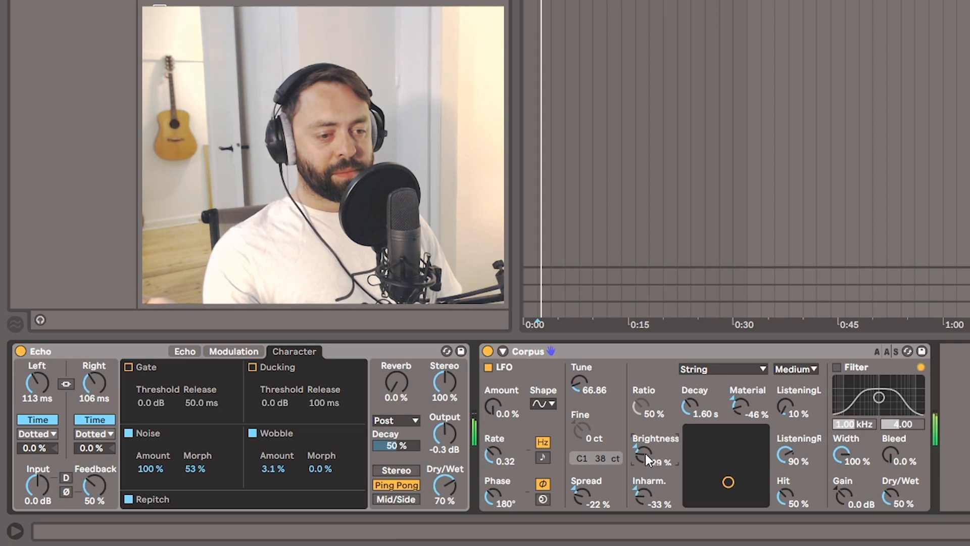
Step: Compare the Basic and Full resonator qualities in Corpus and leave the quality at Basic
{"action": "left_click", "coordinate": [801, 369]}
{"action": "left_click", "coordinate": [799, 381]}
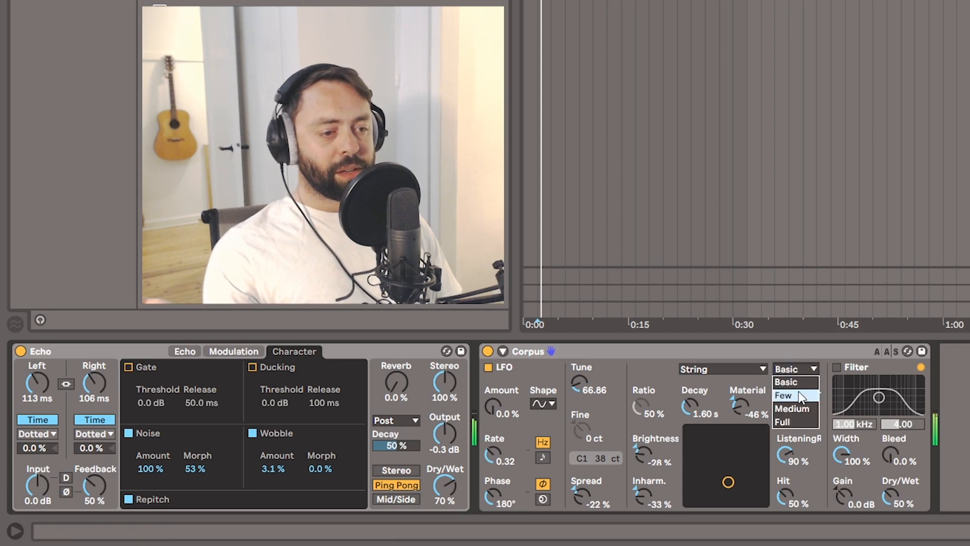
{"action": "left_click", "coordinate": [798, 393]}
{"action": "left_click", "coordinate": [792, 419]}
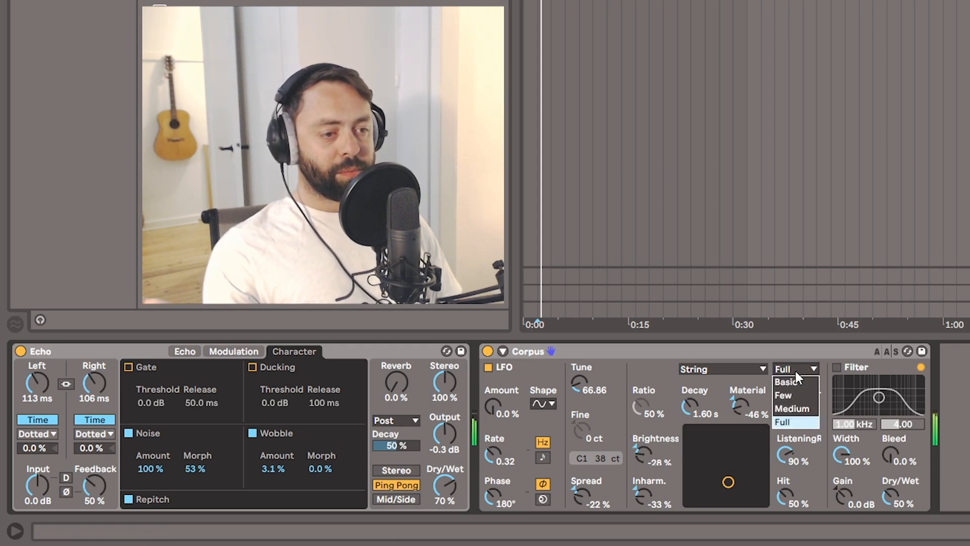
{"action": "left_click", "coordinate": [798, 381]}
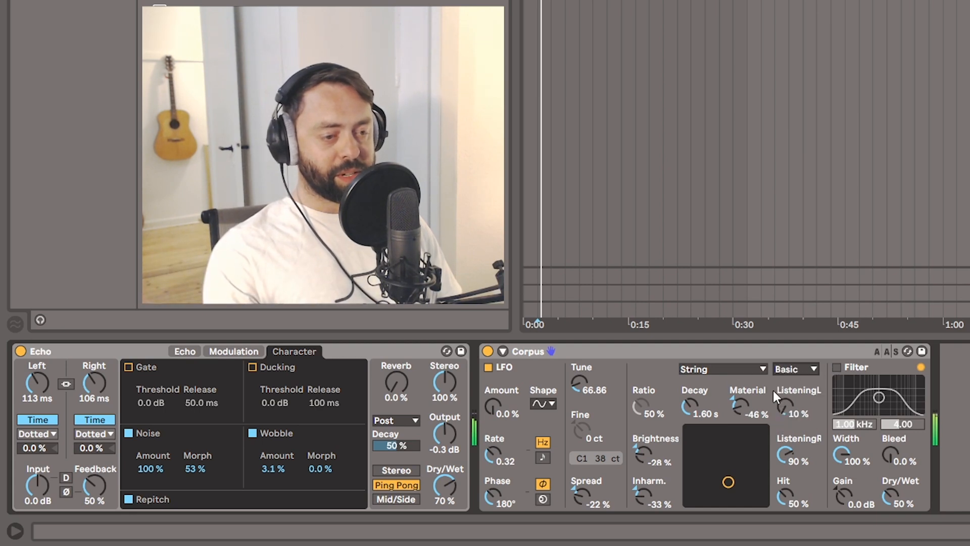
Step: Set Corpus's Listening L to 16% and Hit to 84%, switching Echo off and back on while testing
{"action": "left_click", "coordinate": [20, 351]}
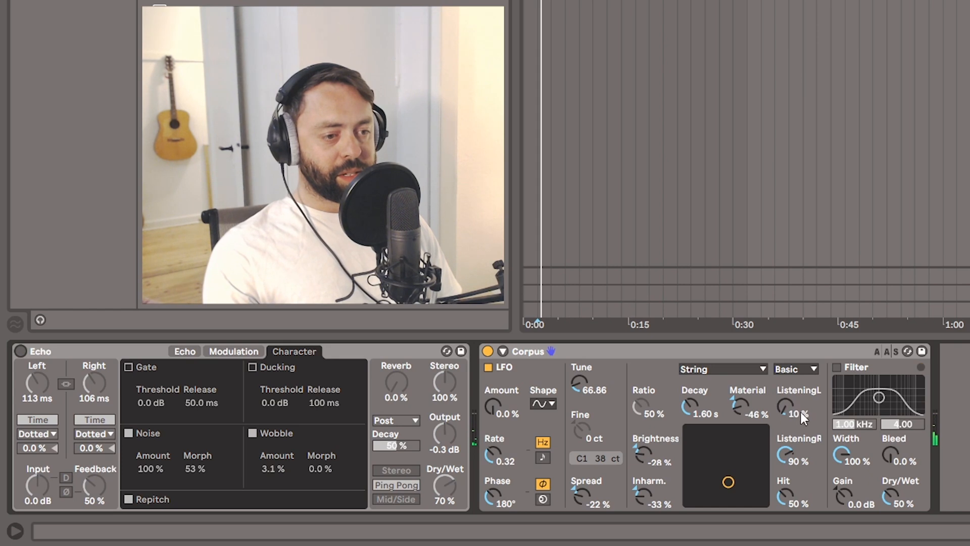
{"action": "left_click_drag", "start_coordinate": [791, 417], "coordinate": [786, 396]}
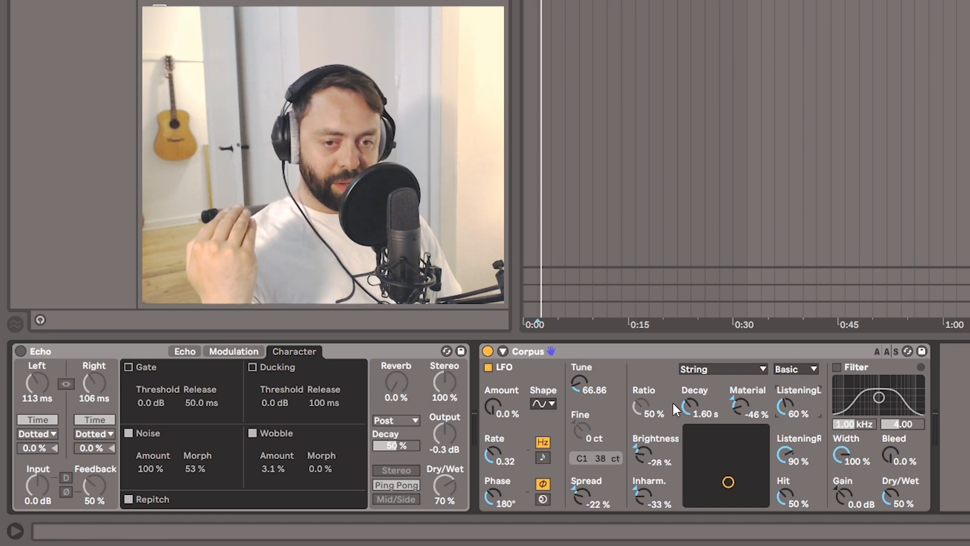
{"action": "left_click", "coordinate": [21, 351]}
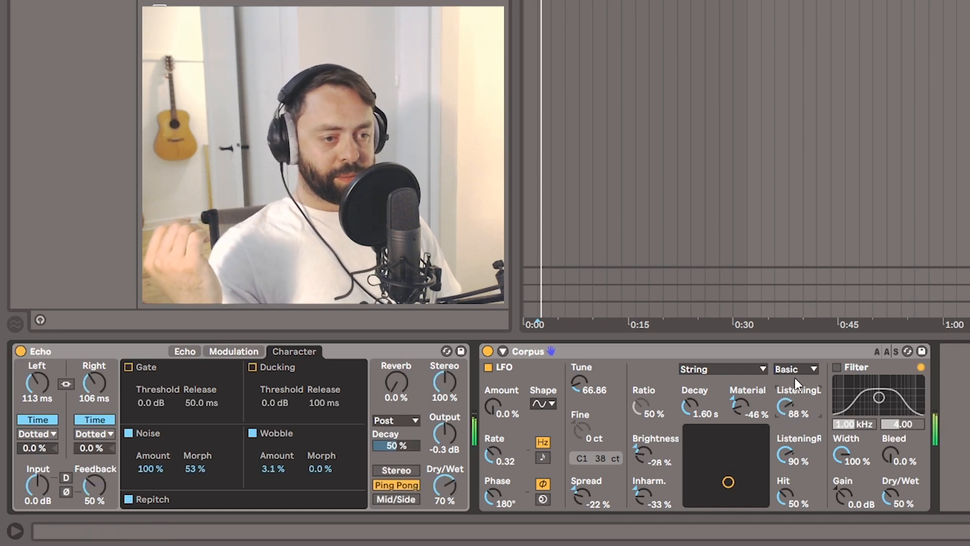
{"action": "left_click_drag", "start_coordinate": [787, 401], "coordinate": [784, 493]}
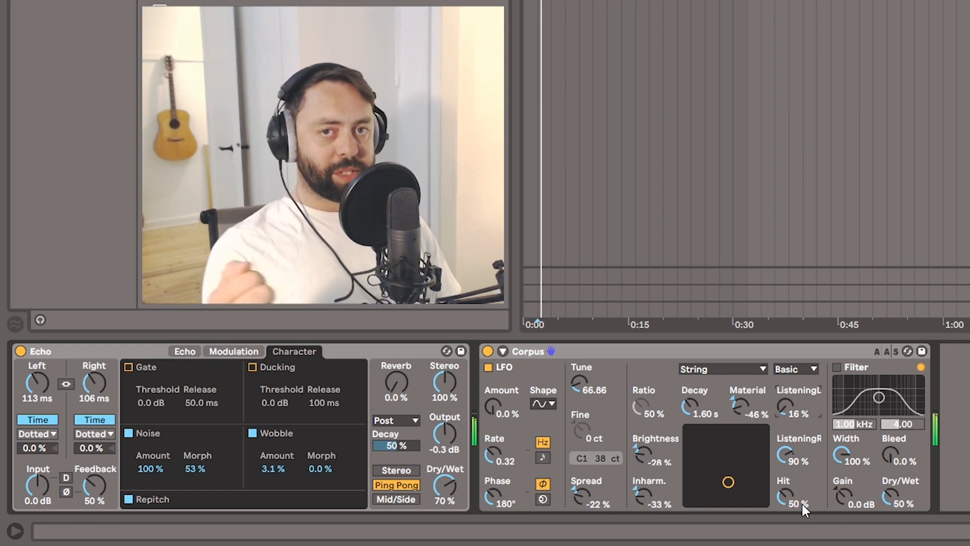
{"action": "left_click_drag", "start_coordinate": [786, 493], "coordinate": [795, 459]}
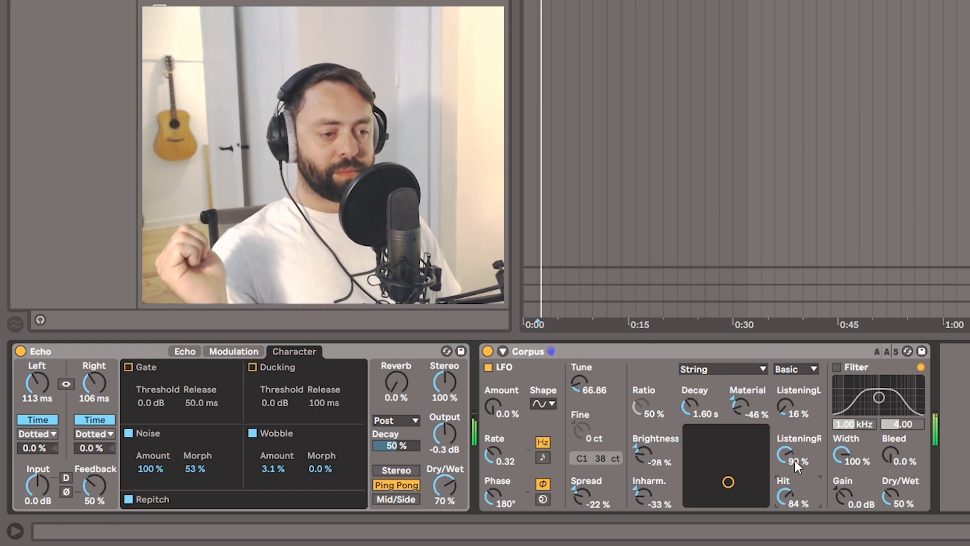
Step: Deactivate Echo and enable the filter in Corpus
{"action": "left_click", "coordinate": [20, 351]}
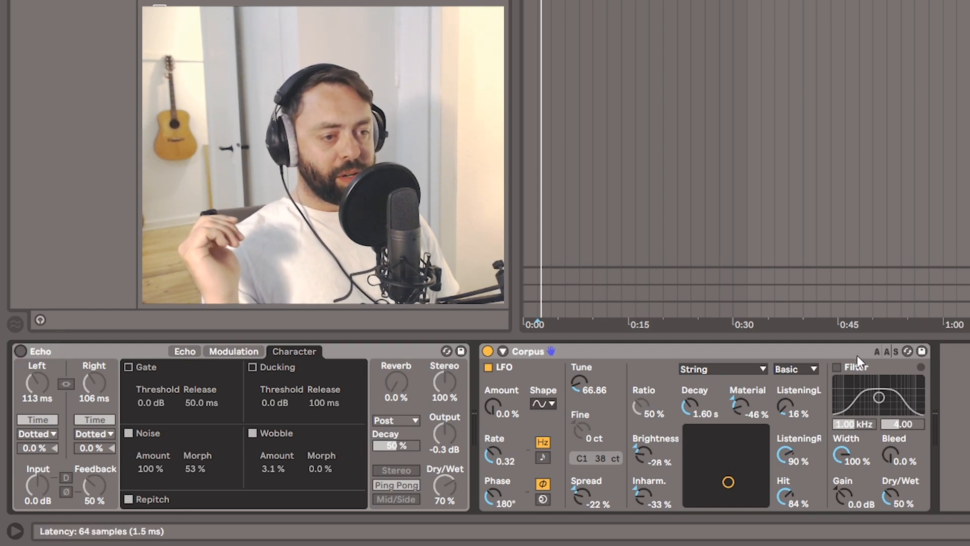
{"action": "left_click", "coordinate": [837, 367]}
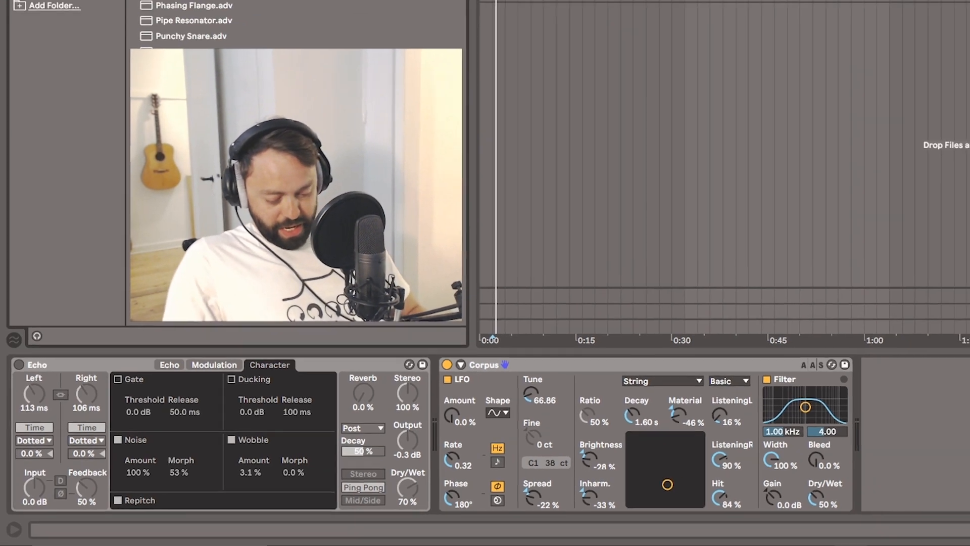
Step: Search the browser for "resonators" and load the Resonators device after Corpus in the device chain
{"action": "left_click", "coordinate": [39, 6]}
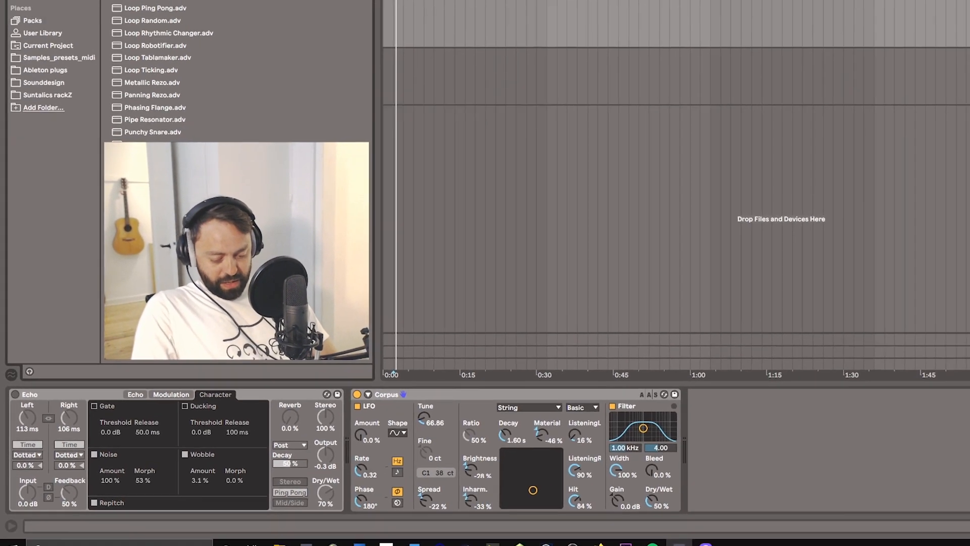
{"action": "type", "text": "resonators"}
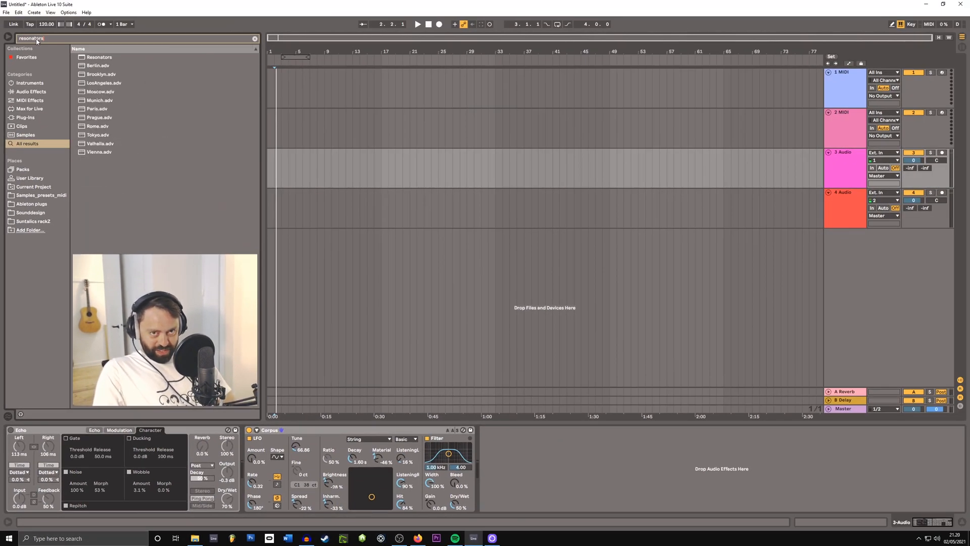
{"action": "key", "text": "Down"}
{"action": "key", "text": "Return"}
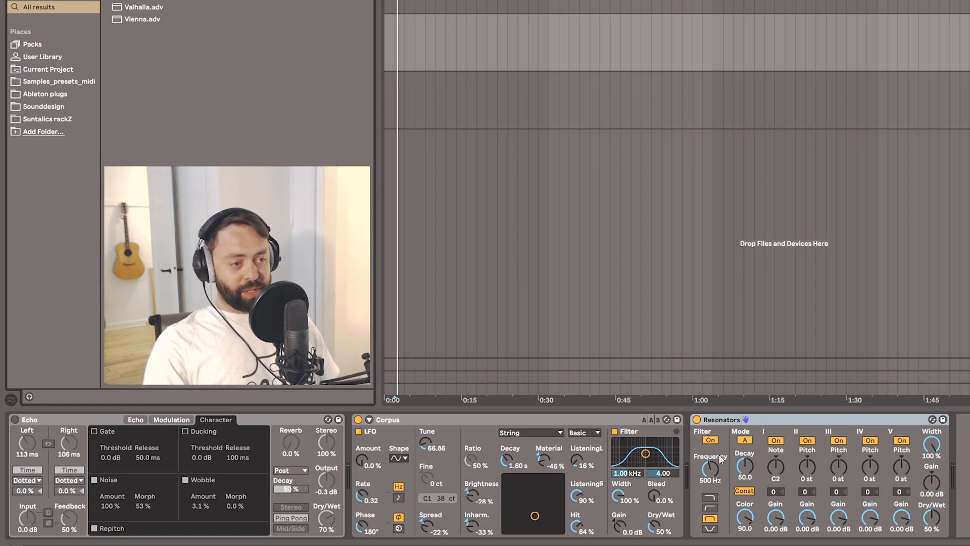
Step: Try the high-pass and band-pass filters in Resonators, settle on low-pass, and set resonator I's note to G1
{"action": "left_click", "coordinate": [709, 498]}
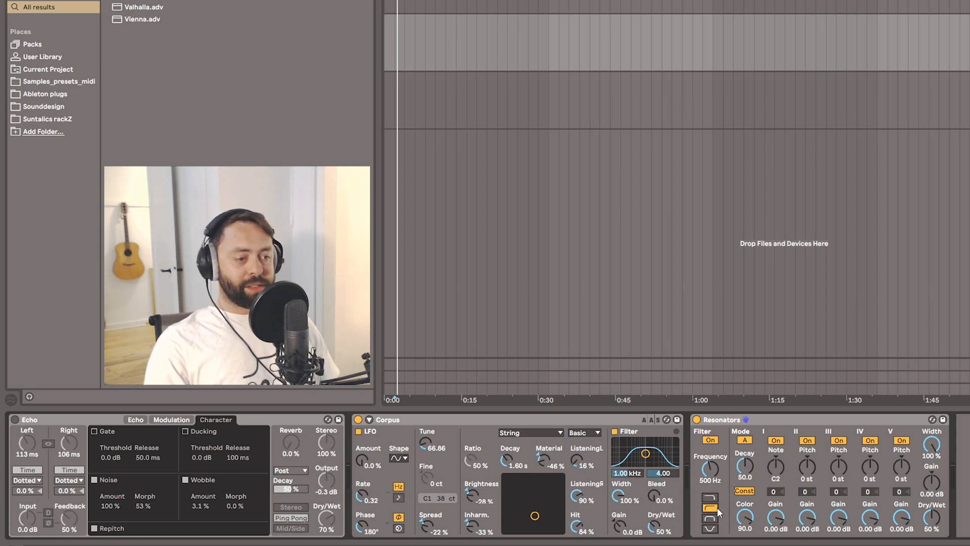
{"action": "left_click", "coordinate": [711, 519]}
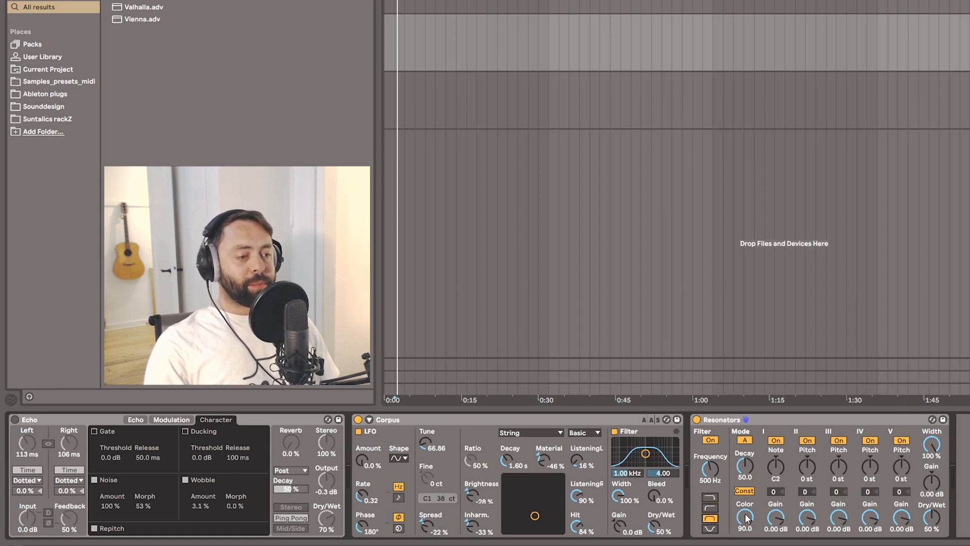
{"action": "left_click", "coordinate": [710, 496]}
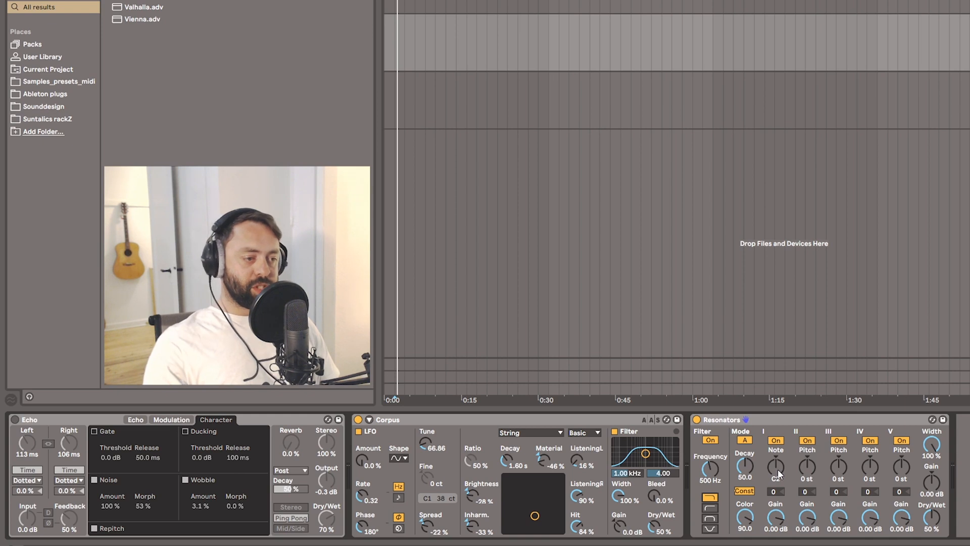
{"action": "left_click_drag", "start_coordinate": [778, 469], "coordinate": [777, 474]}
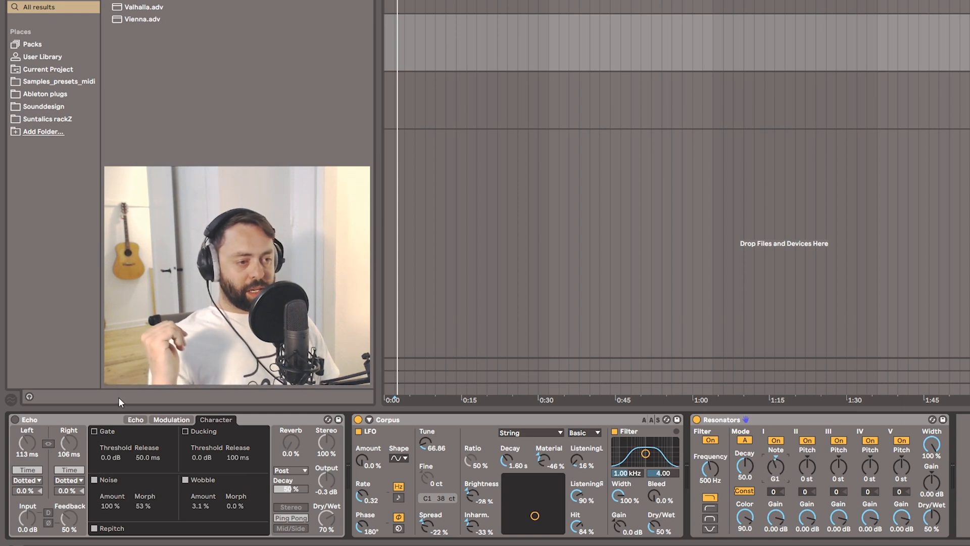
Step: Set resonator I's note to C2, activating Echo for the test and deactivating it again
{"action": "left_click", "coordinate": [14, 419]}
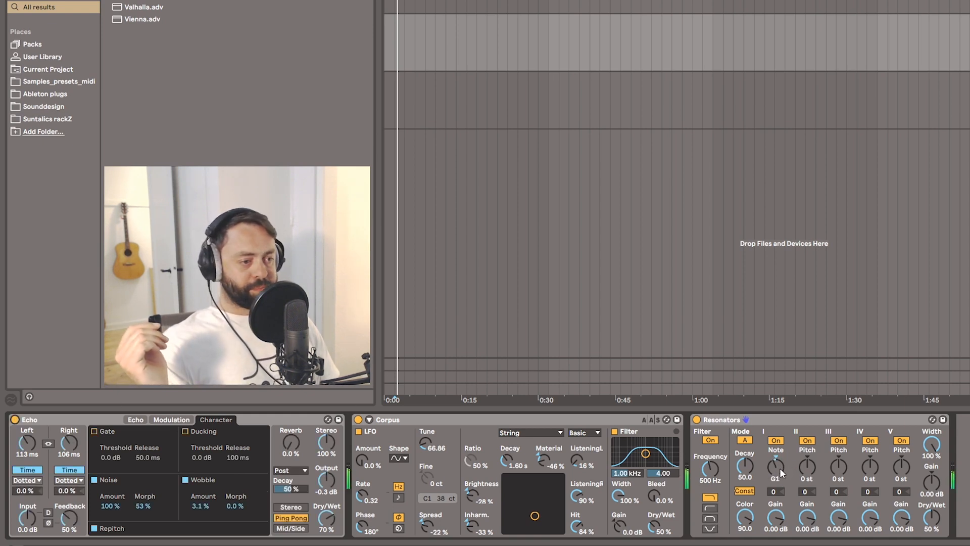
{"action": "left_click_drag", "start_coordinate": [780, 467], "coordinate": [782, 481]}
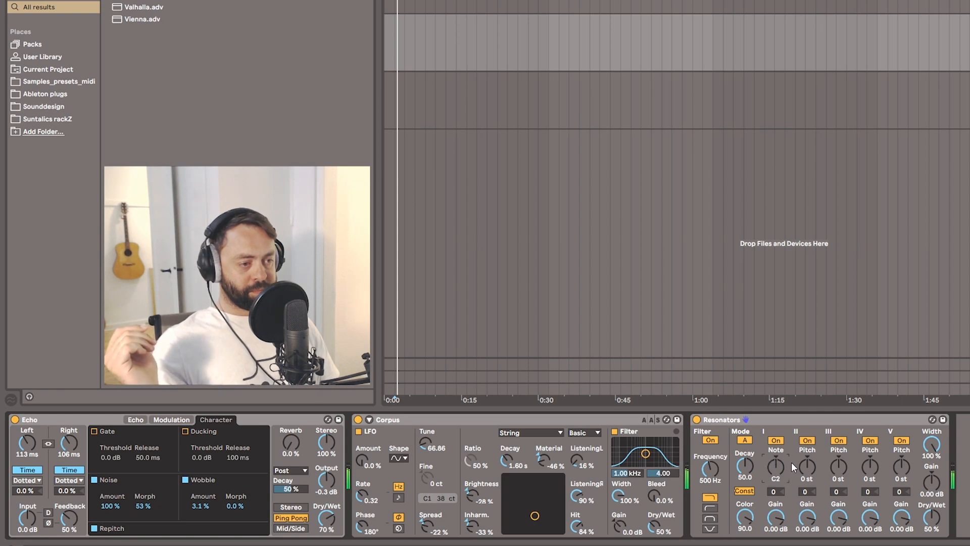
{"action": "left_click", "coordinate": [14, 420]}
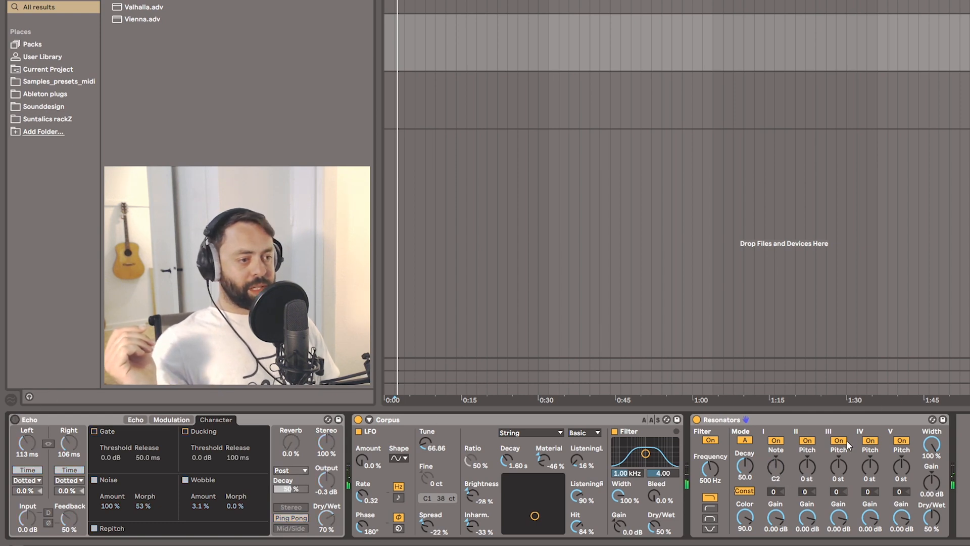
Step: Set the pitches of resonators II to V to +4, +7, +11 and +14 st
{"action": "left_click", "coordinate": [810, 468]}
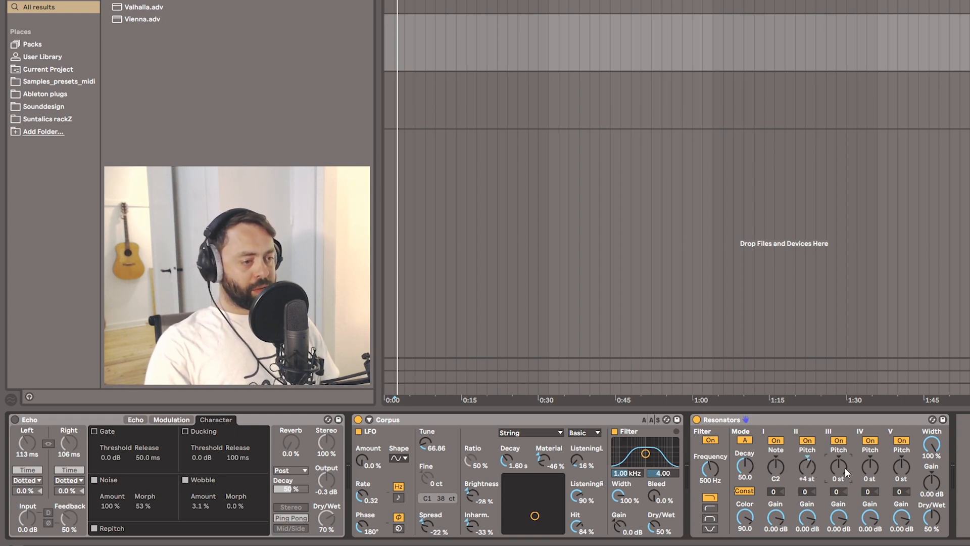
{"action": "left_click_drag", "start_coordinate": [845, 468], "coordinate": [881, 453]}
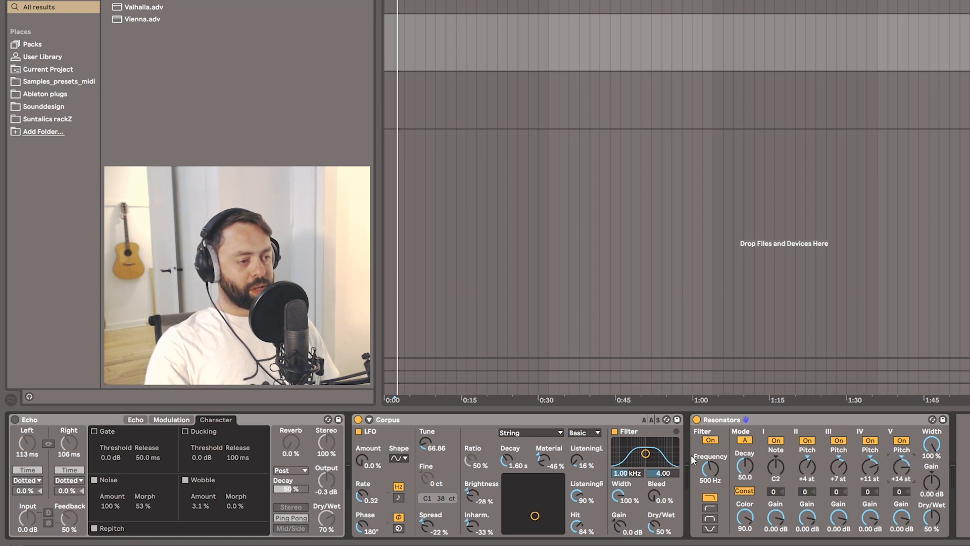
Step: Activate Echo, set resonator I's note to C1, and bypass and re-enable Resonators to compare the sound
{"action": "left_click", "coordinate": [15, 420]}
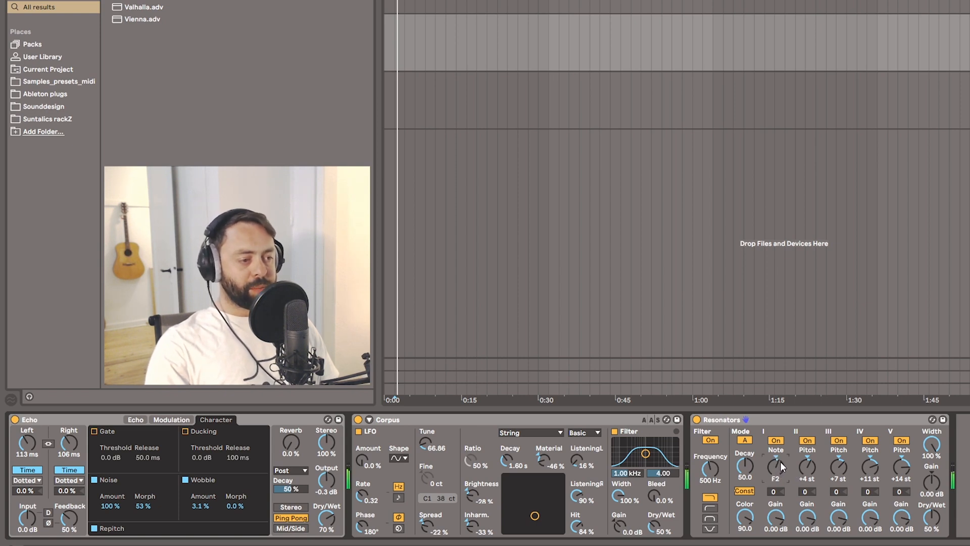
{"action": "left_click_drag", "start_coordinate": [779, 471], "coordinate": [780, 486]}
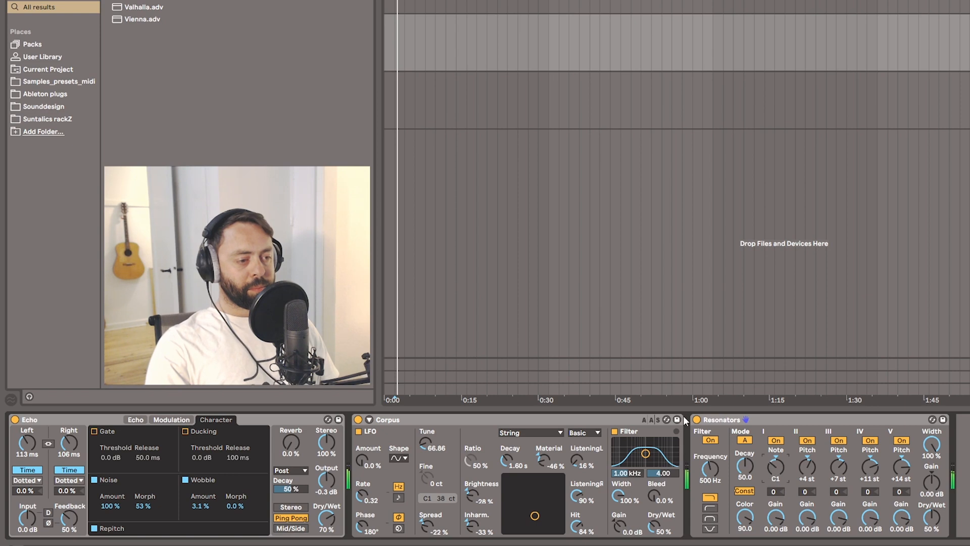
{"action": "left_click", "coordinate": [697, 420]}
{"action": "left_click", "coordinate": [697, 420]}
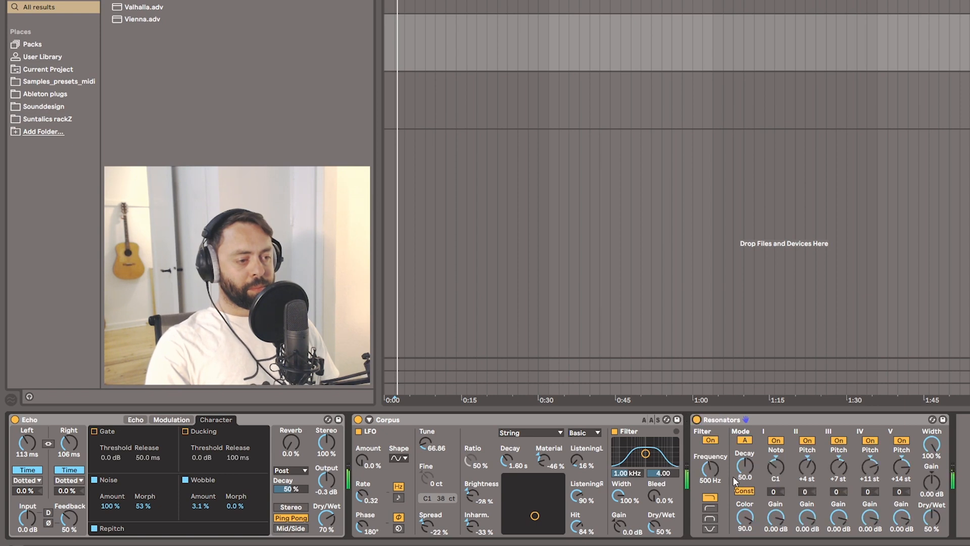
Step: Set Resonators' filter frequency to 1.42 kHz, decay to 100 and resonator I's note to A1, and lower Corpus's Tune to 53.66
{"action": "left_click_drag", "start_coordinate": [711, 470], "coordinate": [760, 423]}
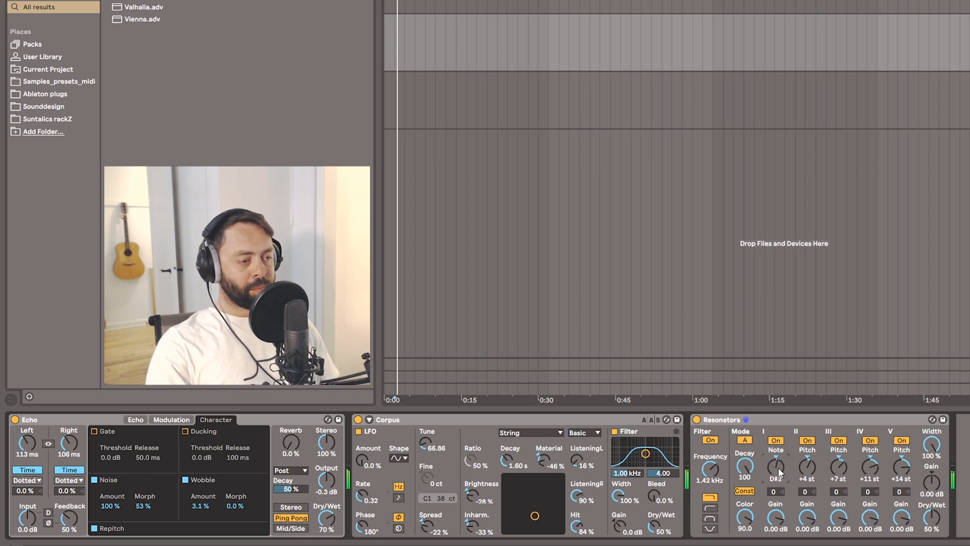
{"action": "left_click_drag", "start_coordinate": [778, 468], "coordinate": [779, 477]}
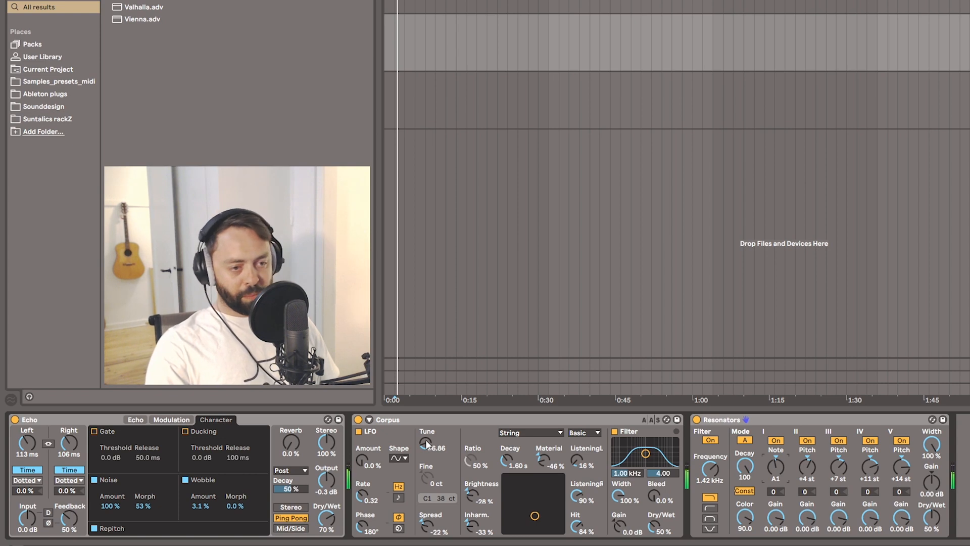
{"action": "left_click_drag", "start_coordinate": [426, 443], "coordinate": [430, 447]}
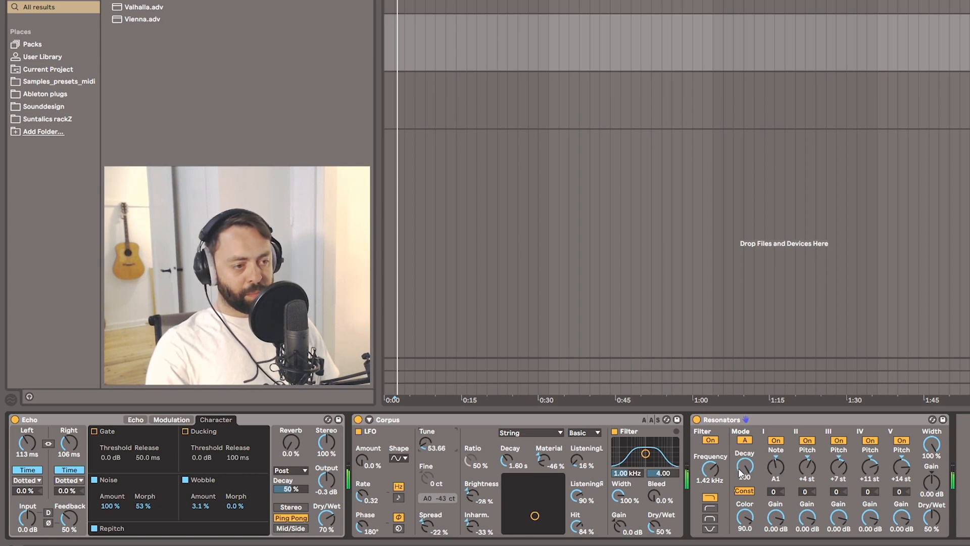
Step: Set Resonators' filter frequency to 1.20 kHz and resonator I's note to G-1, and deactivate Echo
{"action": "left_click_drag", "start_coordinate": [746, 467], "coordinate": [772, 473]}
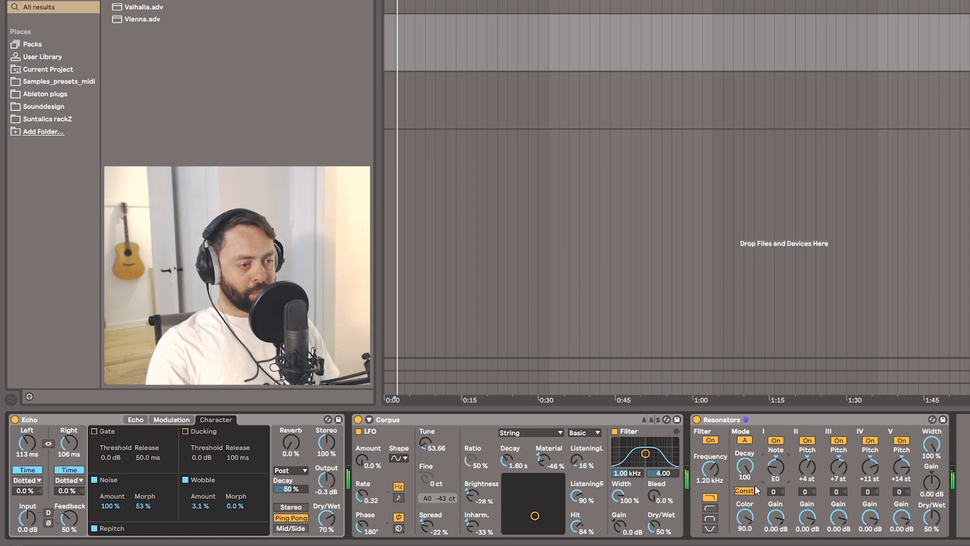
{"action": "left_click_drag", "start_coordinate": [761, 483], "coordinate": [749, 498]}
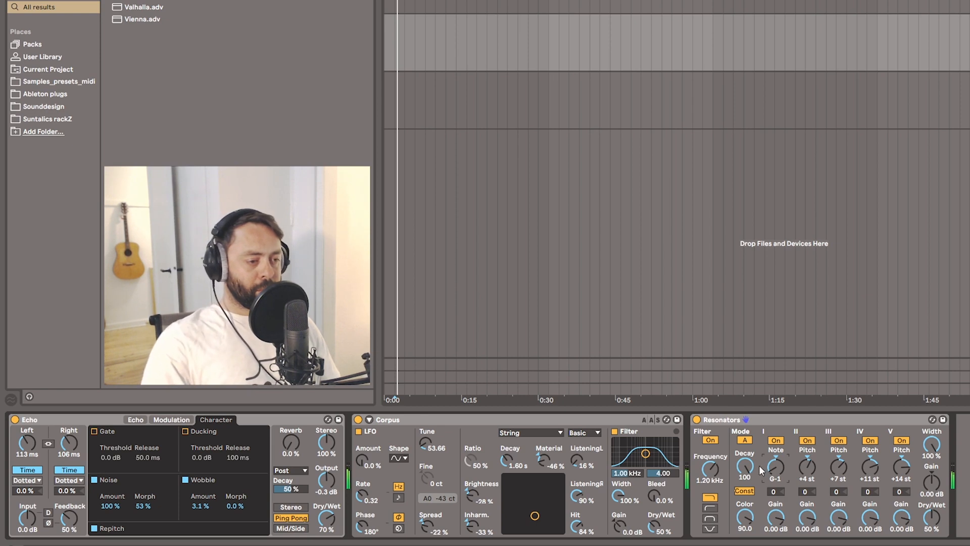
{"action": "left_click", "coordinate": [16, 420]}
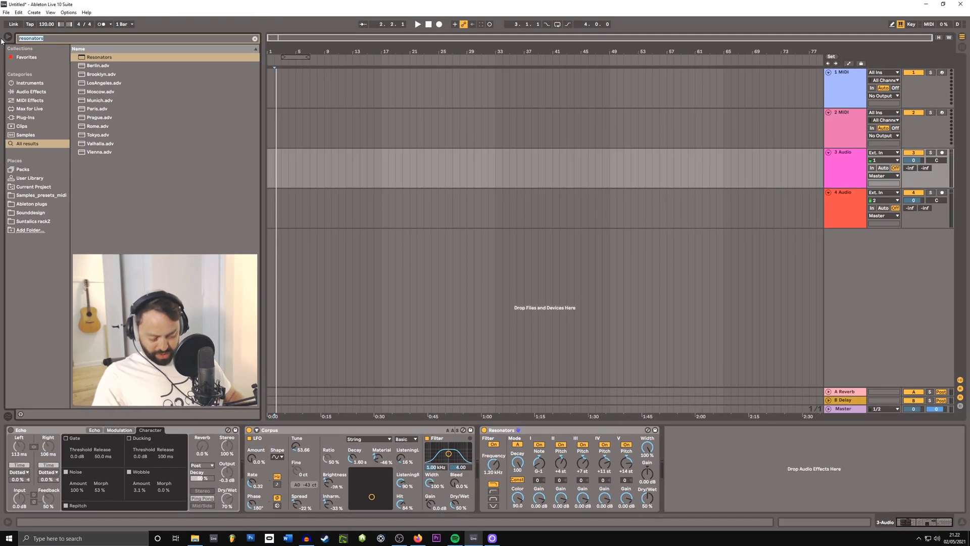
Step: Search the browser for "glue compr" and load Glue Compressor after Resonators in the device chain
{"action": "key", "text": "ctrl+f"}
{"action": "type", "text": "glue comprte"}
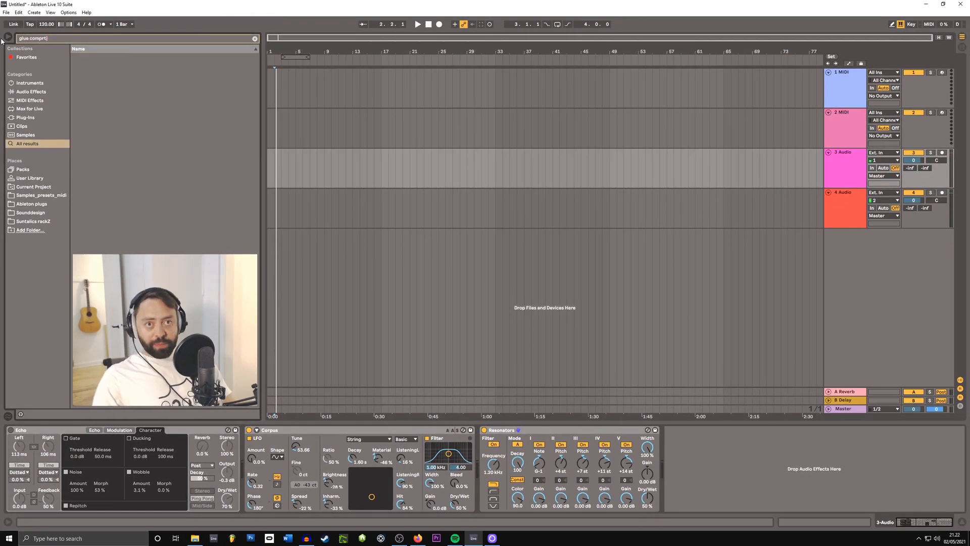
{"action": "key", "text": "BackSpace"}
{"action": "key", "text": "BackSpace"}
{"action": "key", "text": "Down"}
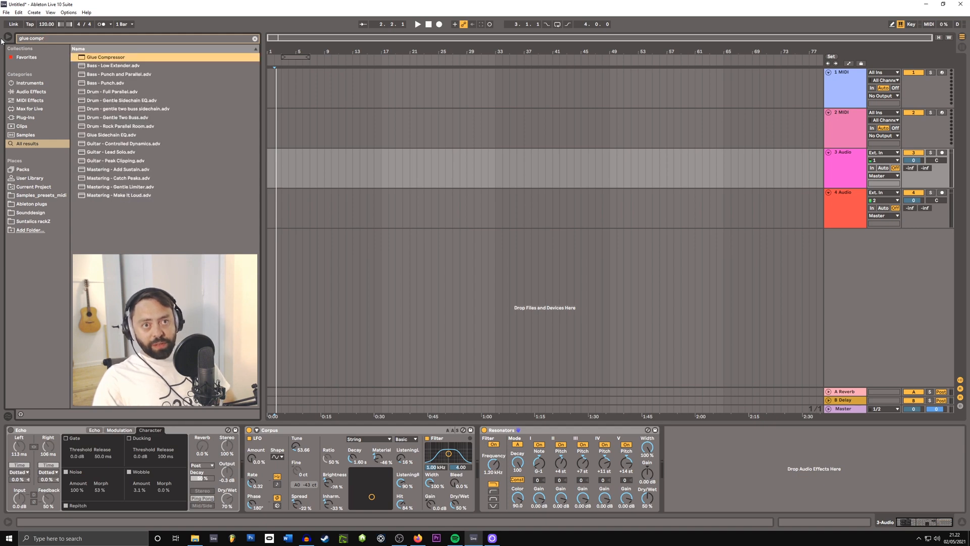
{"action": "key", "text": "Return"}
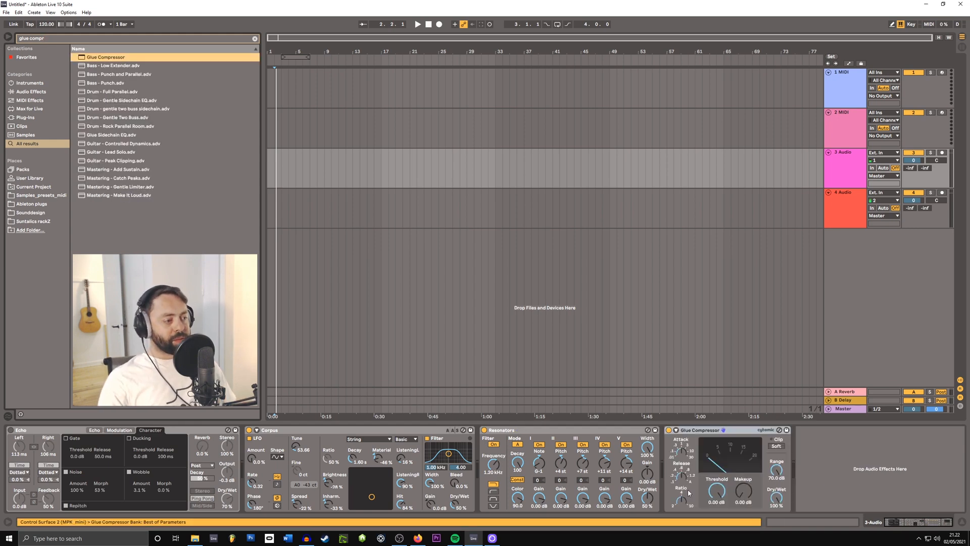
Step: Set Glue Compressor's threshold to -23.8 dB and makeup to about 5.6 dB, with Echo active only during the test
{"action": "left_click", "coordinate": [11, 430]}
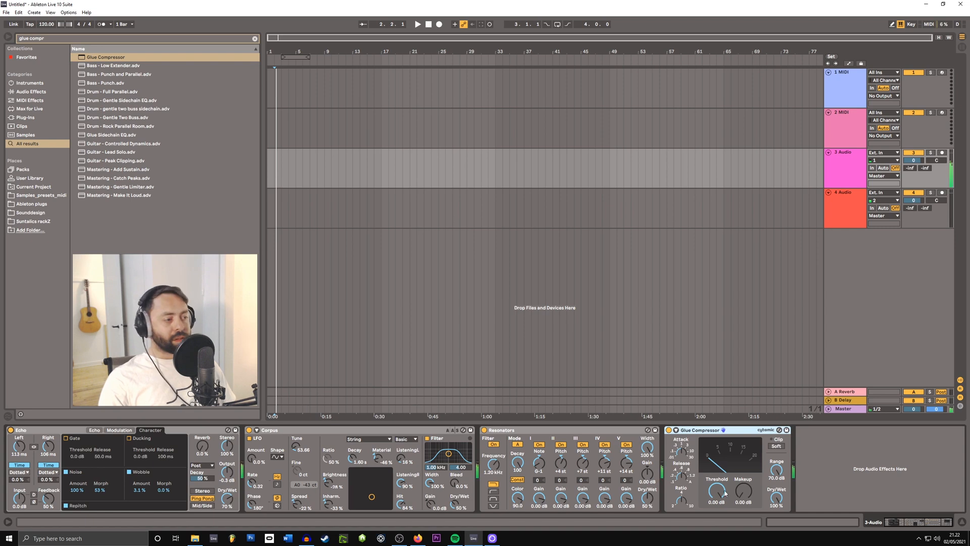
{"action": "mouse_move", "coordinate": [742, 497]}
{"action": "left_mouse_down"}
{"action": "mouse_move", "coordinate": [743, 486]}
{"action": "mouse_move", "coordinate": [718, 491]}
{"action": "mouse_move", "coordinate": [718, 502]}
{"action": "mouse_move", "coordinate": [756, 501]}
{"action": "mouse_move", "coordinate": [741, 499]}
{"action": "left_mouse_up"}
{"action": "left_click_drag", "start_coordinate": [747, 480], "coordinate": [748, 501]}
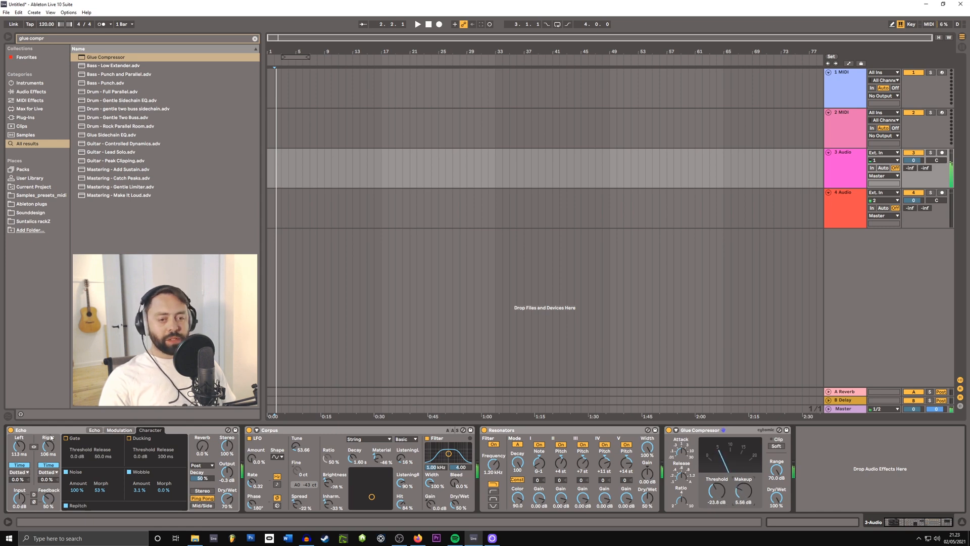
{"action": "left_click", "coordinate": [11, 431]}
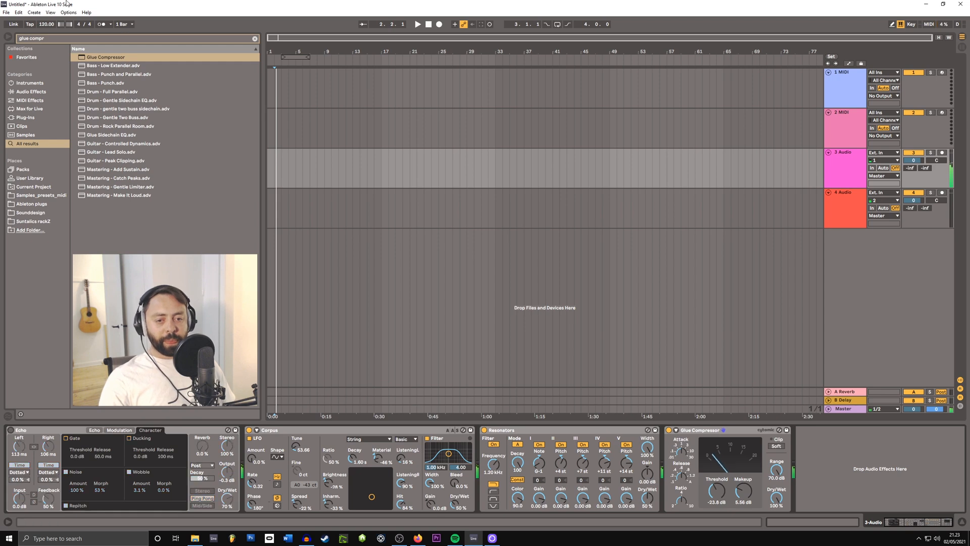
Step: Search the browser for "lfo", load the LFO device and place it between Echo and Corpus
{"action": "left_click", "coordinate": [59, 38]}
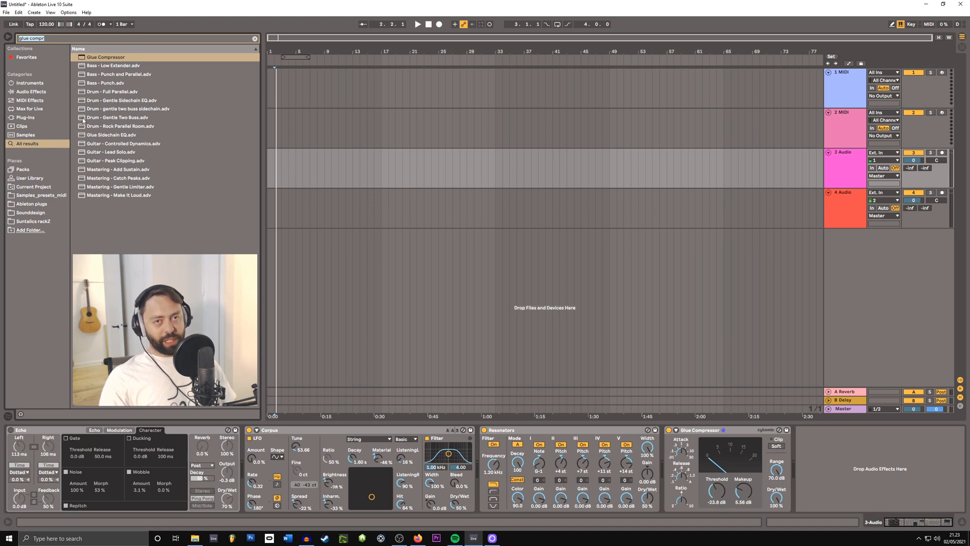
{"action": "key", "text": "BackSpace"}
{"action": "type", "text": "lfo"}
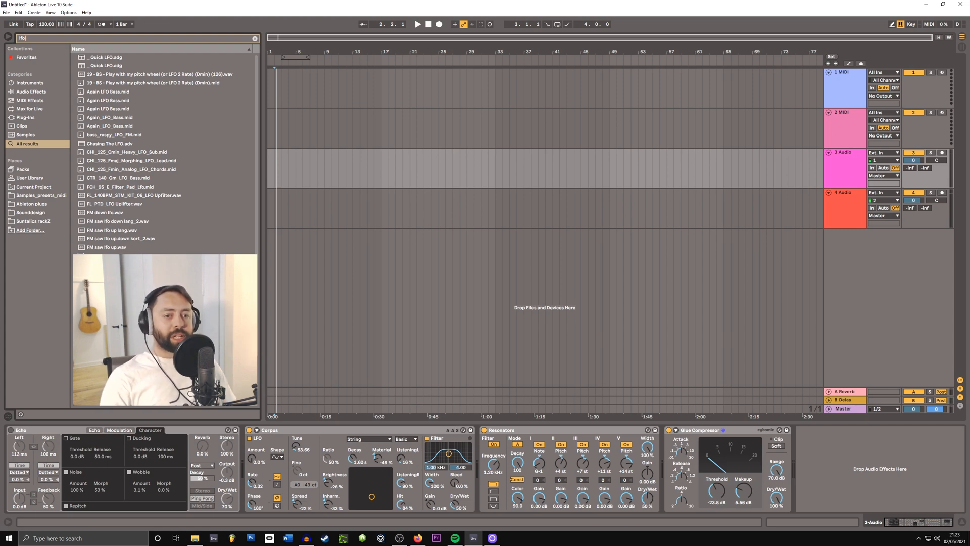
{"action": "double_click", "coordinate": [96, 307]}
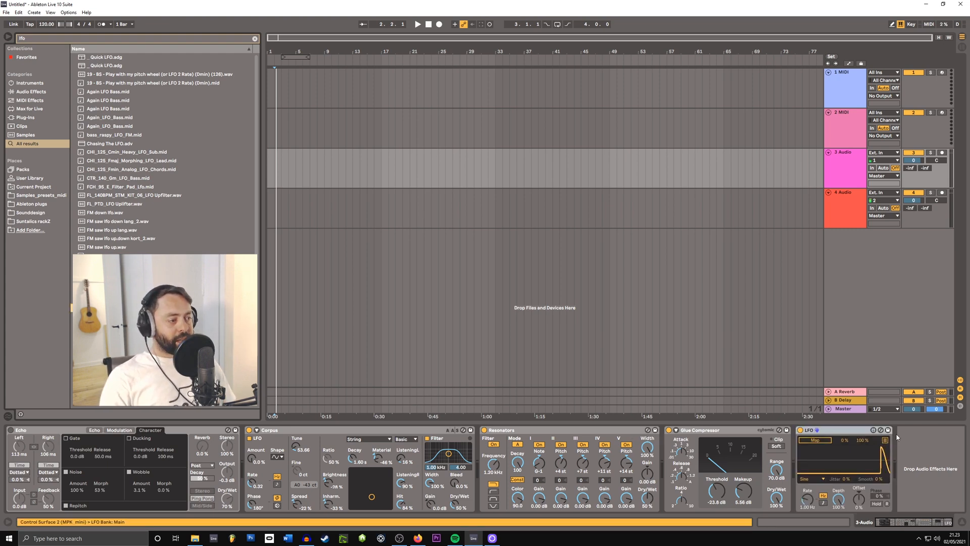
{"action": "mouse_move", "coordinate": [854, 431]}
{"action": "left_mouse_down"}
{"action": "mouse_move", "coordinate": [545, 453]}
{"action": "mouse_move", "coordinate": [156, 452]}
{"action": "left_mouse_up"}
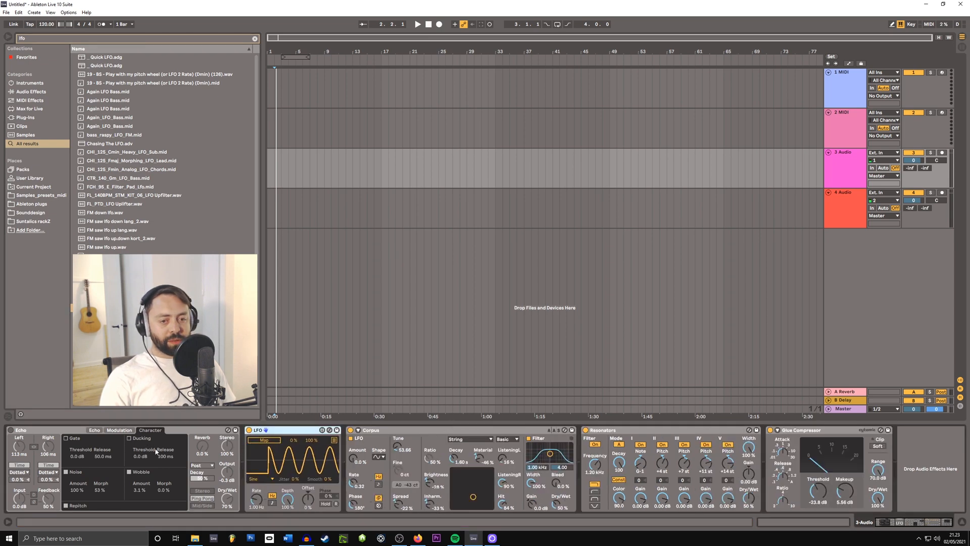
Step: Activate Echo, map the LFO to its left delay time, and set the LFO's rate to 1.70 Hz and depth to 20.5%
{"action": "left_click", "coordinate": [10, 430]}
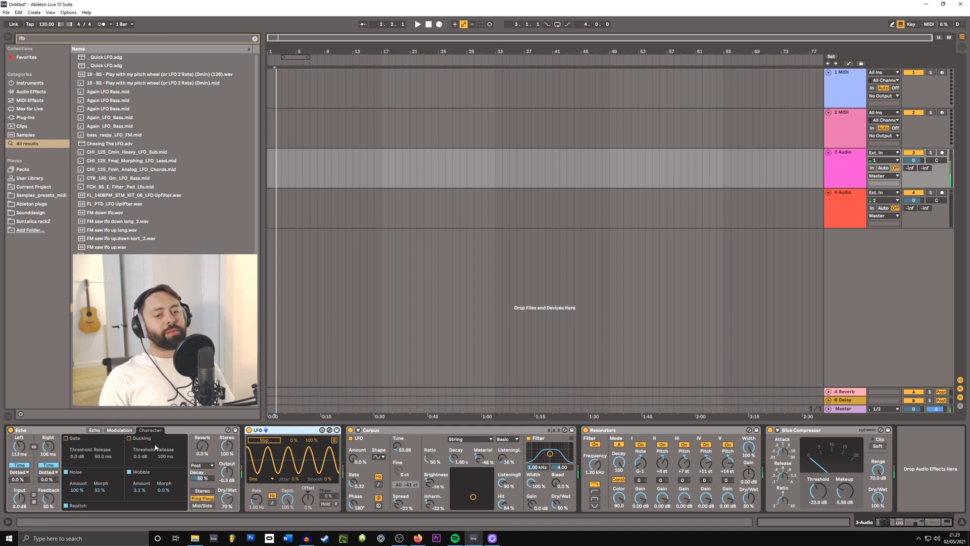
{"action": "left_click", "coordinate": [23, 452]}
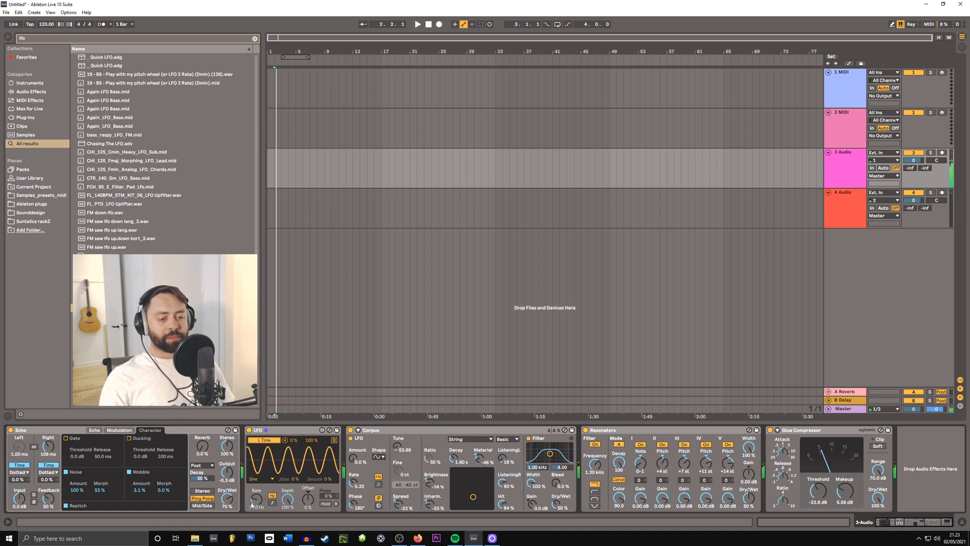
{"action": "left_click_drag", "start_coordinate": [256, 499], "coordinate": [256, 512]}
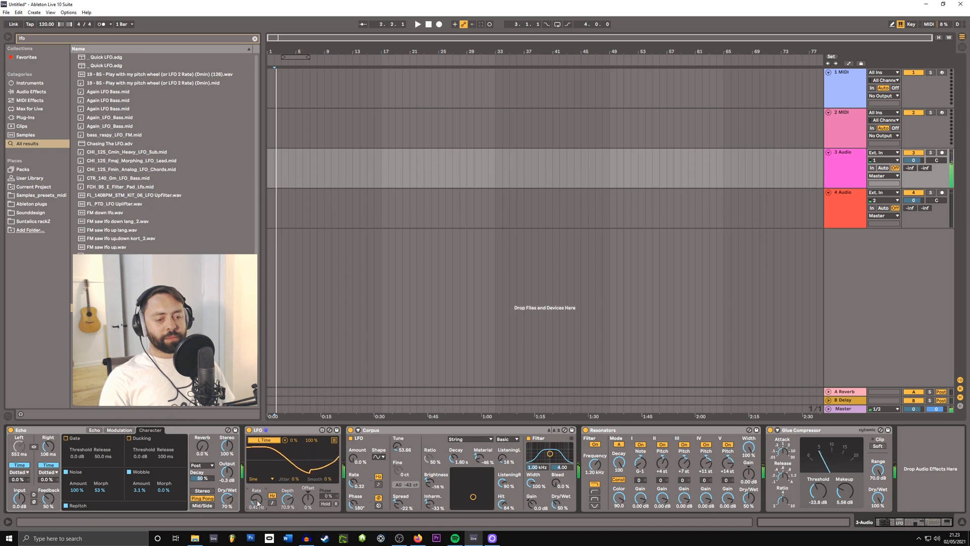
{"action": "left_click_drag", "start_coordinate": [257, 500], "coordinate": [289, 521]}
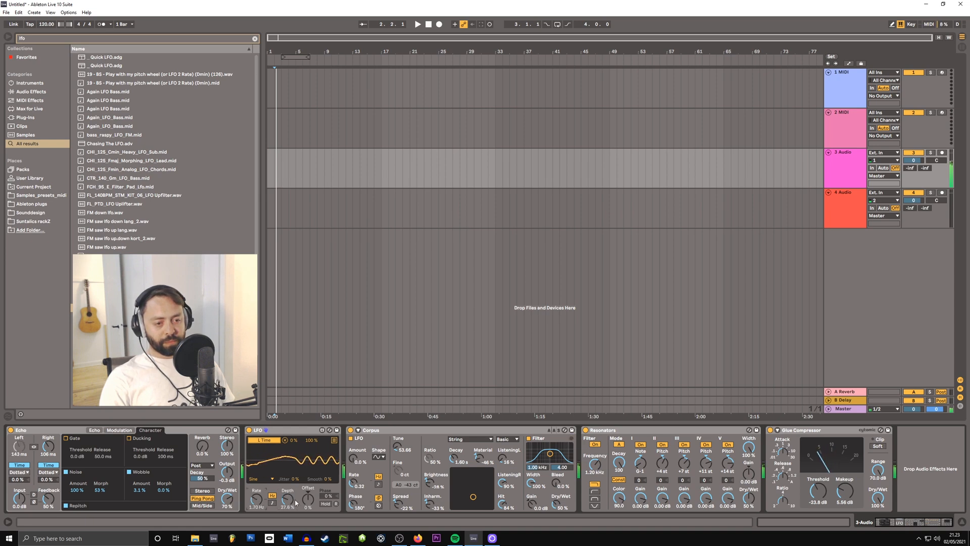
{"action": "left_click_drag", "start_coordinate": [307, 500], "coordinate": [307, 499]}
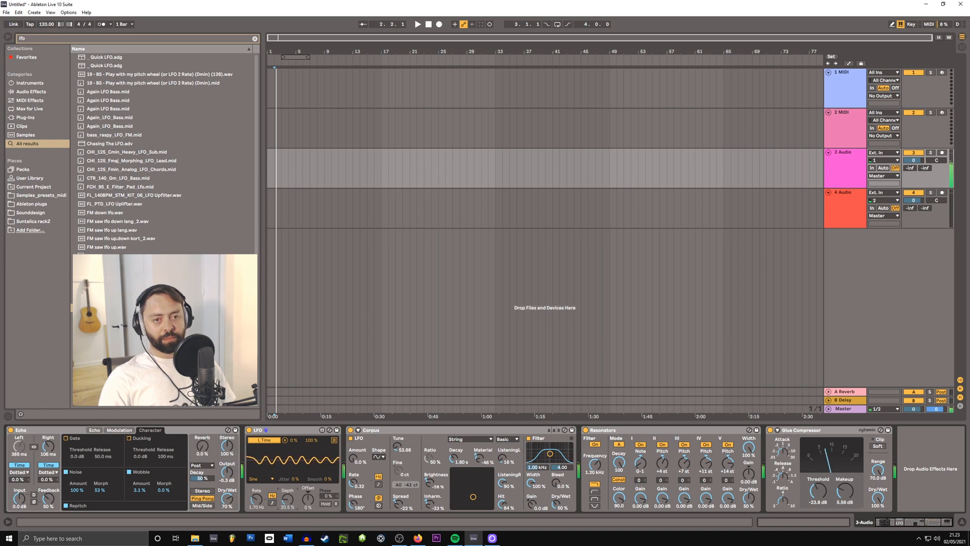
Step: Load a second LFO, place it directly after the first one, and map it to Echo's right delay time
{"action": "double_click", "coordinate": [101, 308]}
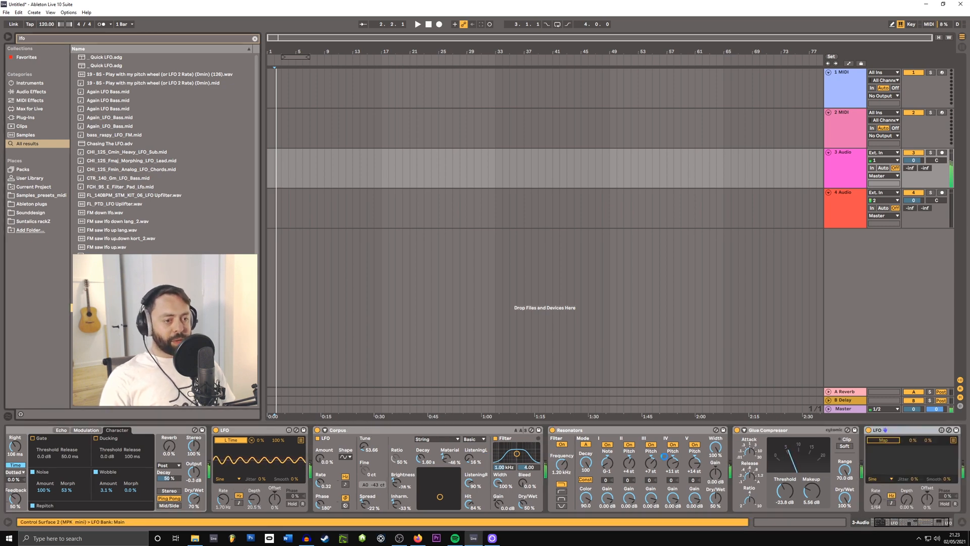
{"action": "left_click_drag", "start_coordinate": [881, 430], "coordinate": [337, 441]}
{"action": "left_click", "coordinate": [15, 447]}
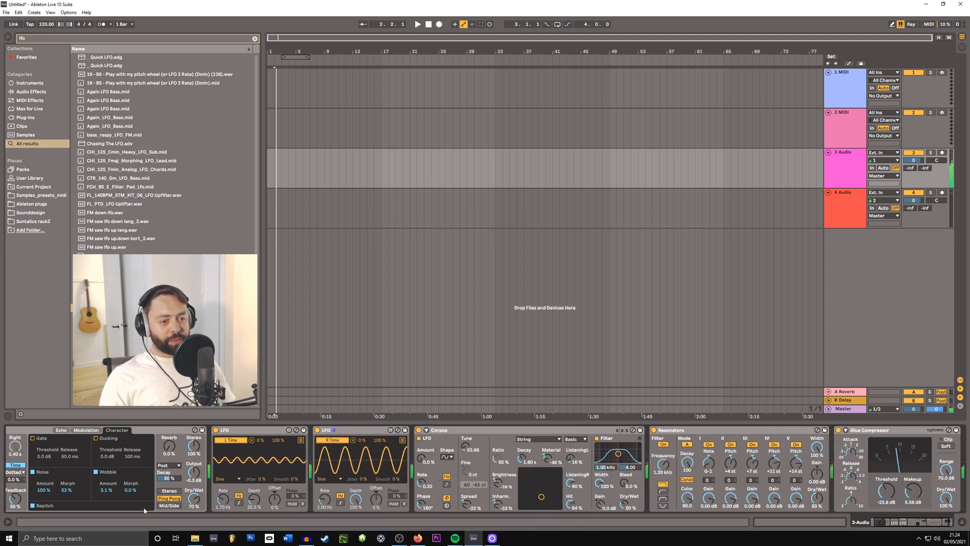
Step: Set the second LFO's rate to 0.37 Hz and depth to 22.0%, and the first LFO's rate to 0.63 Hz
{"action": "left_click_drag", "start_coordinate": [897, 526], "coordinate": [894, 526]}
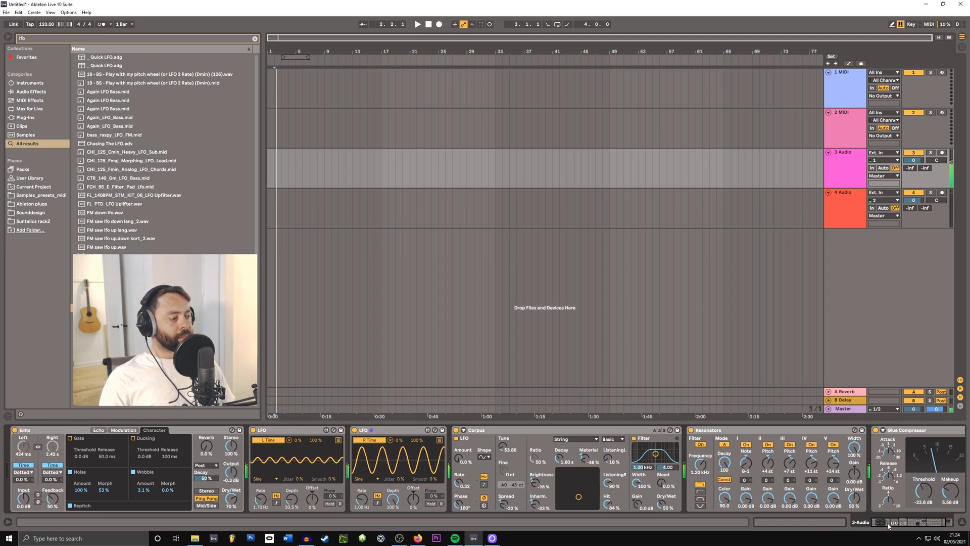
{"action": "mouse_move", "coordinate": [364, 505]}
{"action": "left_mouse_down"}
{"action": "mouse_move", "coordinate": [387, 509]}
{"action": "mouse_move", "coordinate": [362, 496]}
{"action": "mouse_move", "coordinate": [392, 506]}
{"action": "mouse_move", "coordinate": [362, 503]}
{"action": "left_mouse_up"}
{"action": "left_click_drag", "start_coordinate": [262, 499], "coordinate": [263, 503]}
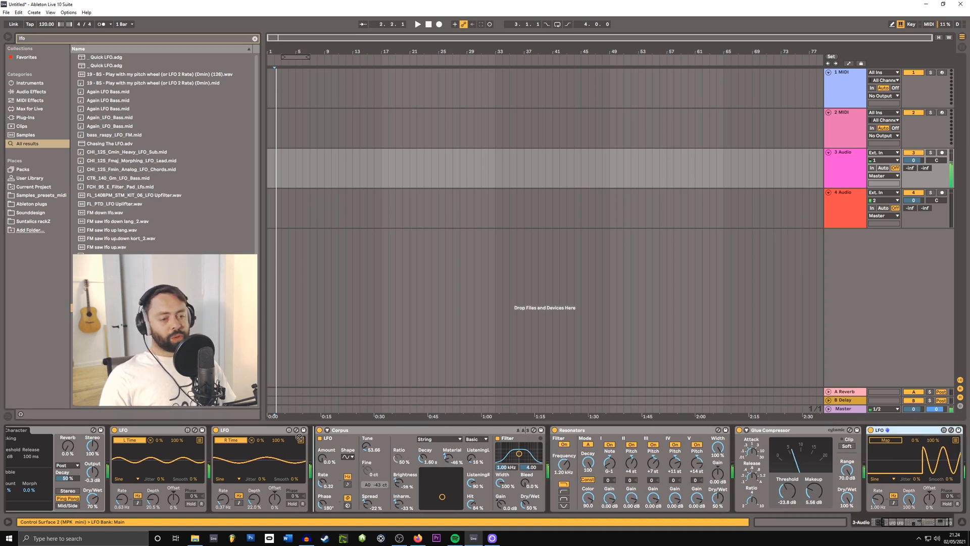
Step: Place the third LFO between the second LFO and Corpus, and map it to Echo's noise morph
{"action": "left_click_drag", "start_coordinate": [299, 437], "coordinate": [304, 438]}
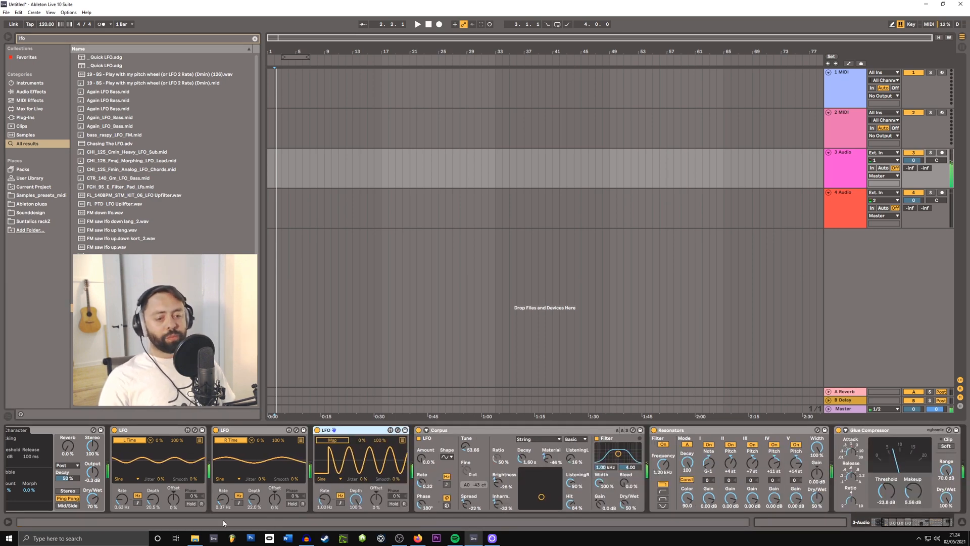
{"action": "scroll", "coordinate": [202, 498], "scroll_direction": "up", "scroll_amount": 3}
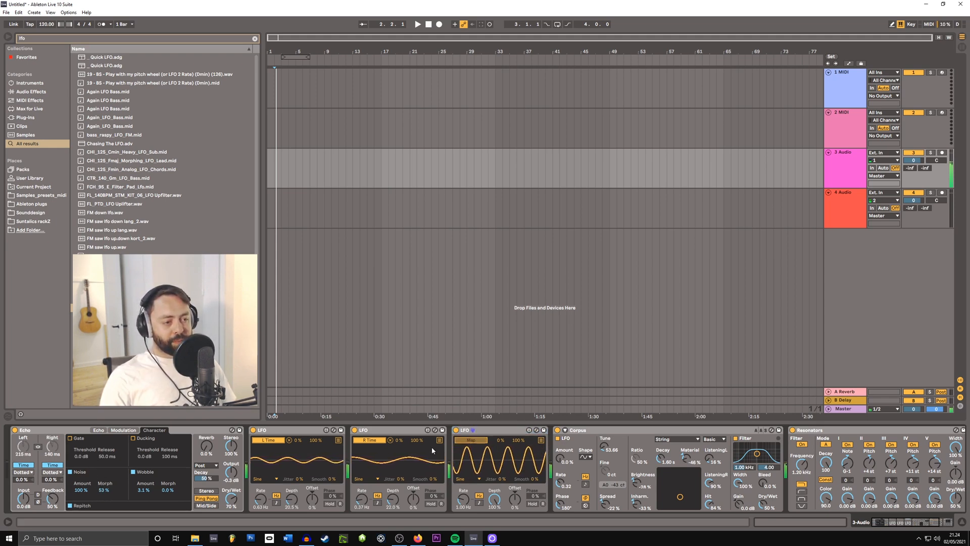
{"action": "left_click", "coordinate": [103, 490]}
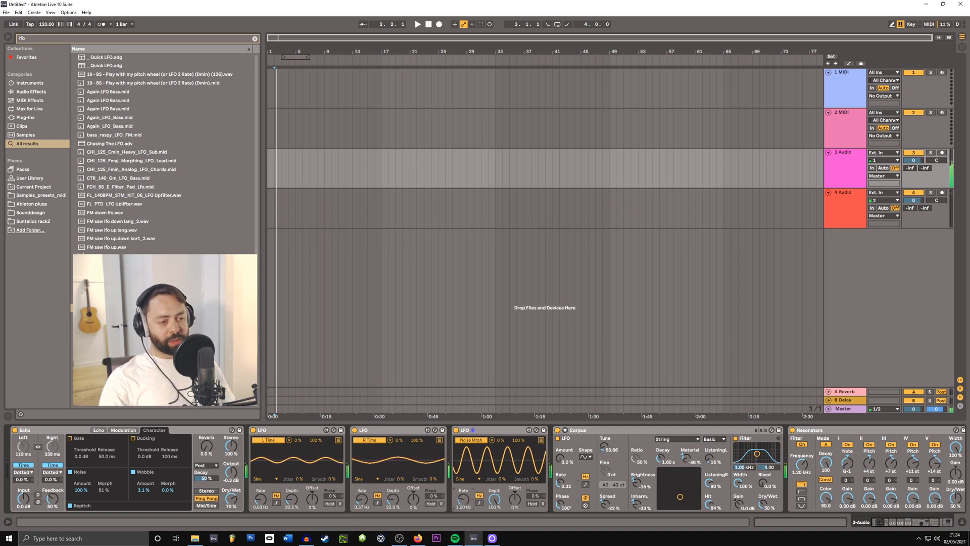
Step: Set the third LFO's rate to 0.46 Hz and the first LFO's depth to 12.8%, and switch Echo to Stereo mode
{"action": "left_click_drag", "start_coordinate": [463, 499], "coordinate": [463, 475]}
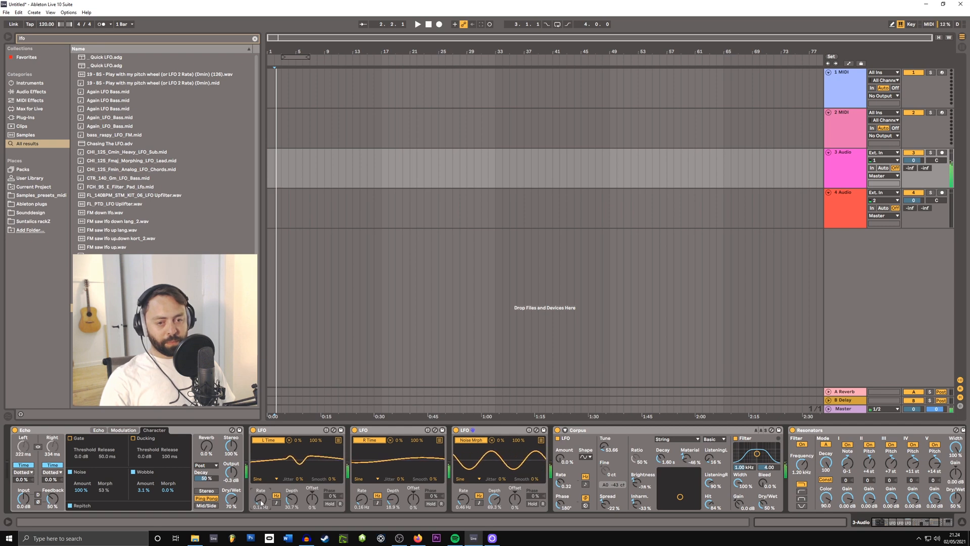
{"action": "left_click_drag", "start_coordinate": [292, 496], "coordinate": [292, 504]}
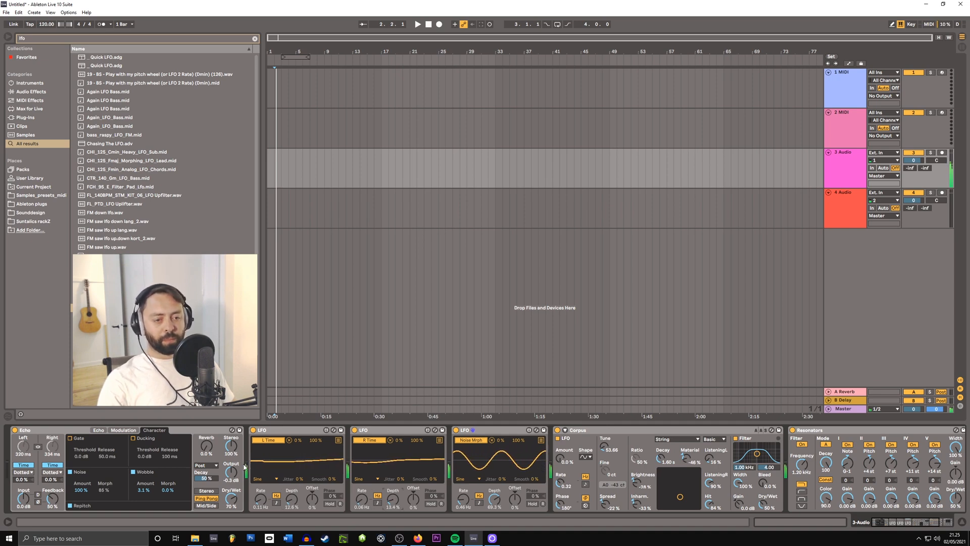
{"action": "left_click", "coordinate": [206, 492]}
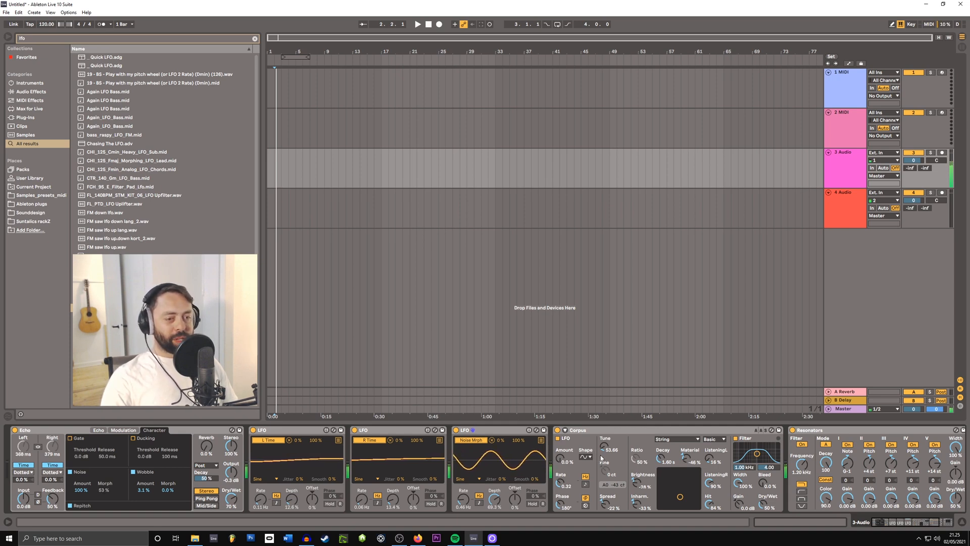
Step: Switch Corpus to the Beam resonator with tune 42.41, decay 3.21 s, material -63% and inharmonics 62%
{"action": "left_click_drag", "start_coordinate": [608, 449], "coordinate": [609, 455]}
{"action": "left_click", "coordinate": [677, 439]}
{"action": "left_click", "coordinate": [673, 446]}
{"action": "left_click_drag", "start_coordinate": [680, 497], "coordinate": [685, 498]}
{"action": "left_click_drag", "start_coordinate": [637, 504], "coordinate": [637, 480]}
Step: Raise Echo's feedback to 87%, and set the first LFO's rate to 1.70 Hz and the second LFO's rate to 3.48 Hz
{"action": "left_click", "coordinate": [99, 430]}
{"action": "mouse_move", "coordinate": [54, 502]}
{"action": "left_mouse_down"}
{"action": "mouse_move", "coordinate": [53, 487]}
{"action": "mouse_move", "coordinate": [54, 495]}
{"action": "left_mouse_up"}
{"action": "left_click", "coordinate": [123, 430]}
{"action": "left_click_drag", "start_coordinate": [261, 499], "coordinate": [261, 464]}
{"action": "left_click_drag", "start_coordinate": [362, 499], "coordinate": [362, 467]}
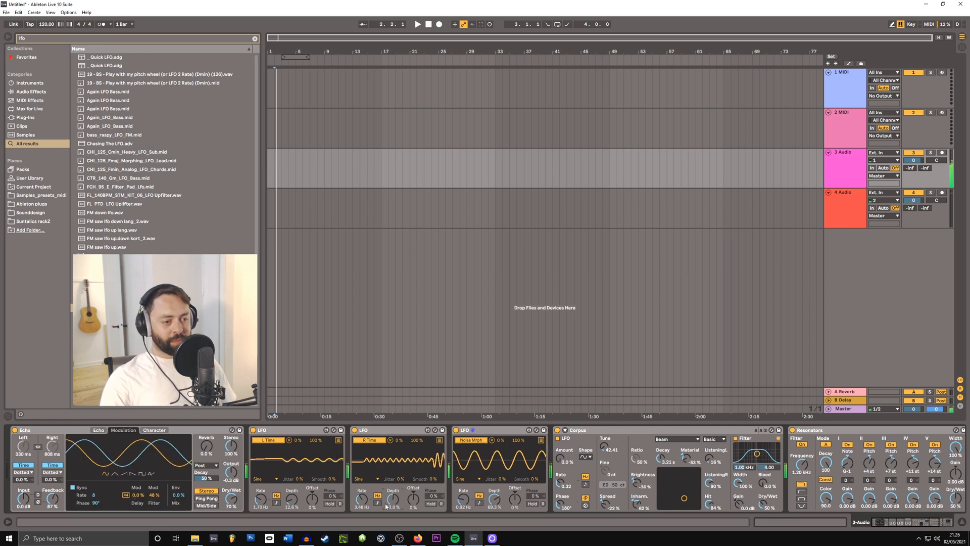
Step: Set Echo's low-pass filter to 899 Hz, and the second and fourth Resonators pitches to +1 st and -8 st
{"action": "left_click", "coordinate": [99, 430]}
{"action": "left_click_drag", "start_coordinate": [144, 498], "coordinate": [135, 499]}
{"action": "left_click_drag", "start_coordinate": [869, 463], "coordinate": [869, 492]}
{"action": "left_click_drag", "start_coordinate": [913, 471], "coordinate": [913, 503]}
{"action": "left_click_drag", "start_coordinate": [869, 464], "coordinate": [869, 434]}
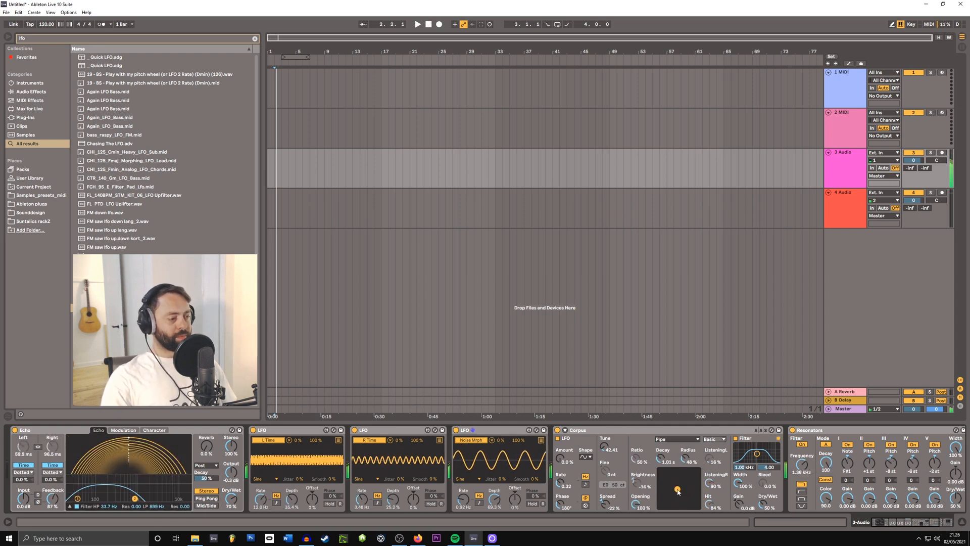
Step: Set Corpus's filter bandwidth to 3.85 and its LFO amount to 32%, and deactivate the first two LFOs
{"action": "left_click_drag", "start_coordinate": [757, 453], "coordinate": [753, 454]}
{"action": "left_click_drag", "start_coordinate": [559, 458], "coordinate": [560, 440]}
{"action": "left_click", "coordinate": [253, 430]}
{"action": "left_click", "coordinate": [355, 430]}
Step: Try Corpus's Pipe resonator and switch it to Tube
{"action": "left_click", "coordinate": [677, 439]}
{"action": "left_click", "coordinate": [677, 479]}
{"action": "left_click", "coordinate": [685, 440]}
{"action": "left_click", "coordinate": [661, 487]}
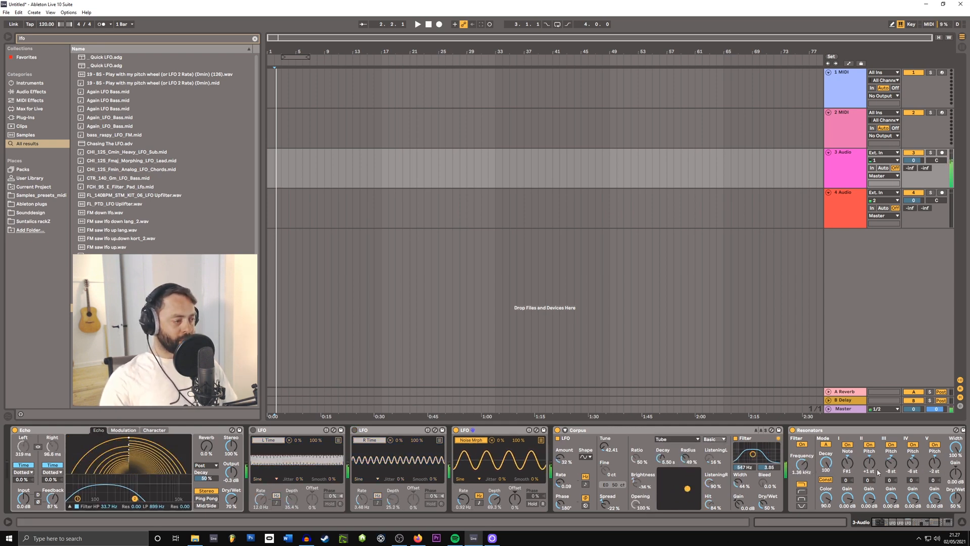
Step: Set the third and fourth Resonators pitches to +13 st and +8 st, lower its filter frequency to 985 Hz and change the filter shape
{"action": "left_click_drag", "start_coordinate": [890, 464], "coordinate": [891, 444]}
{"action": "left_click_drag", "start_coordinate": [913, 464], "coordinate": [913, 447]}
{"action": "left_click_drag", "start_coordinate": [801, 465], "coordinate": [802, 468]}
{"action": "left_click", "coordinate": [802, 491]}
Step: Raise Echo's feedback to 105% and the third LFO's rate to 7.22 Hz
{"action": "left_click", "coordinate": [154, 430]}
{"action": "left_click", "coordinate": [99, 430]}
{"action": "left_click_drag", "start_coordinate": [54, 499], "coordinate": [54, 490]}
{"action": "left_click_drag", "start_coordinate": [463, 499], "coordinate": [464, 478]}
Step: Switch Corpus to the String resonator with a decay of 10.2 s and material at -56%
{"action": "left_click", "coordinate": [677, 439]}
{"action": "mouse_move", "coordinate": [687, 489]}
{"action": "left_mouse_down"}
{"action": "mouse_move", "coordinate": [671, 495]}
{"action": "mouse_move", "coordinate": [684, 494]}
{"action": "left_mouse_up"}
Step: Remove the first two LFOs' mappings to Echo's delay times, and deactivate the third LFO and Echo
{"action": "left_click", "coordinate": [456, 430]}
{"action": "left_click", "coordinate": [289, 440]}
{"action": "left_click", "coordinate": [390, 440]}
{"action": "left_click", "coordinate": [15, 430]}
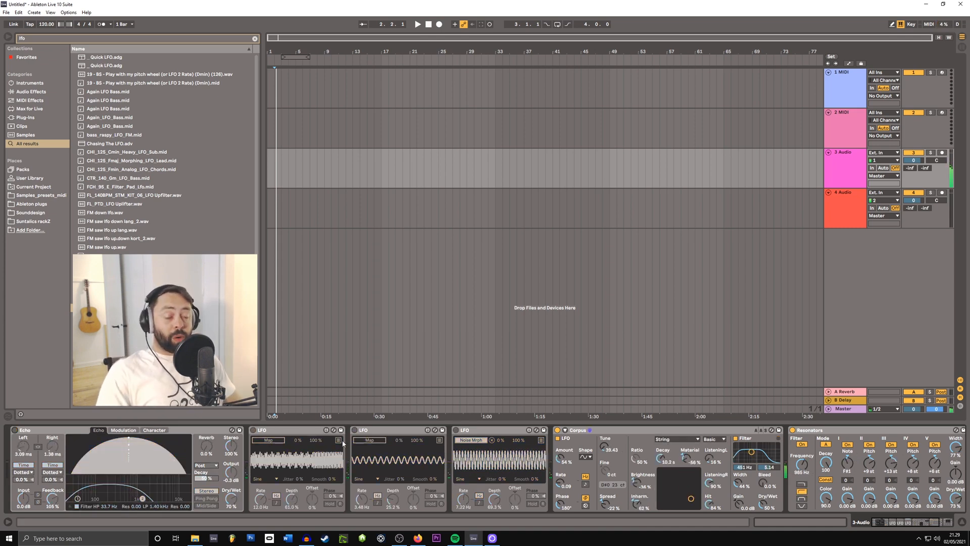
Step: Search the browser for "blackhole" and load the Blackhole plug-in at the end of the 3 Audio effect chain
{"action": "left_click", "coordinate": [13, 39]}
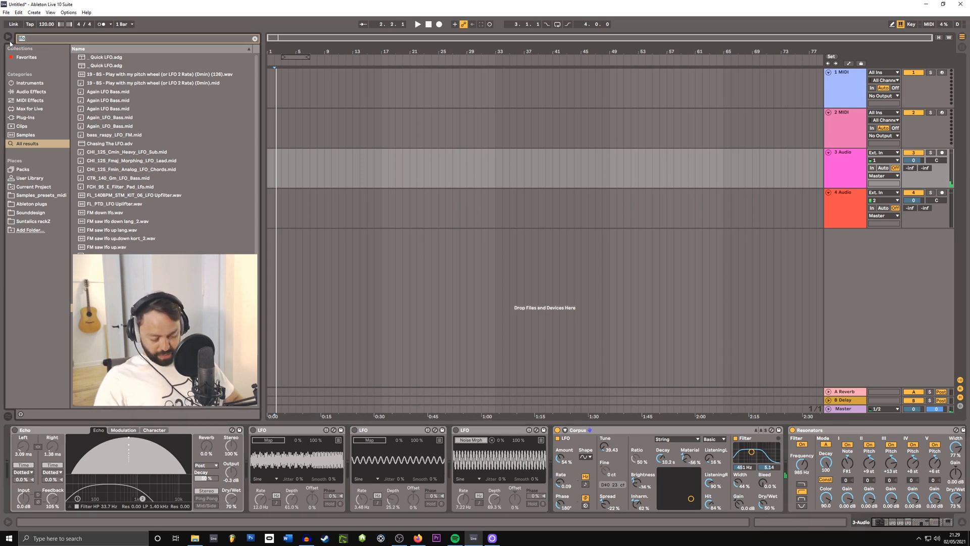
{"action": "type", "text": "bla"}
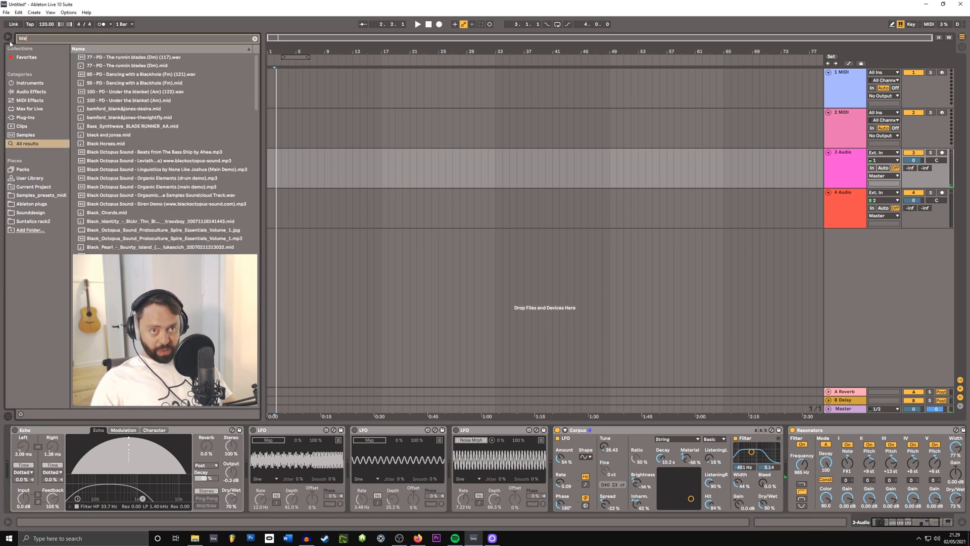
{"action": "type", "text": "ckhole"}
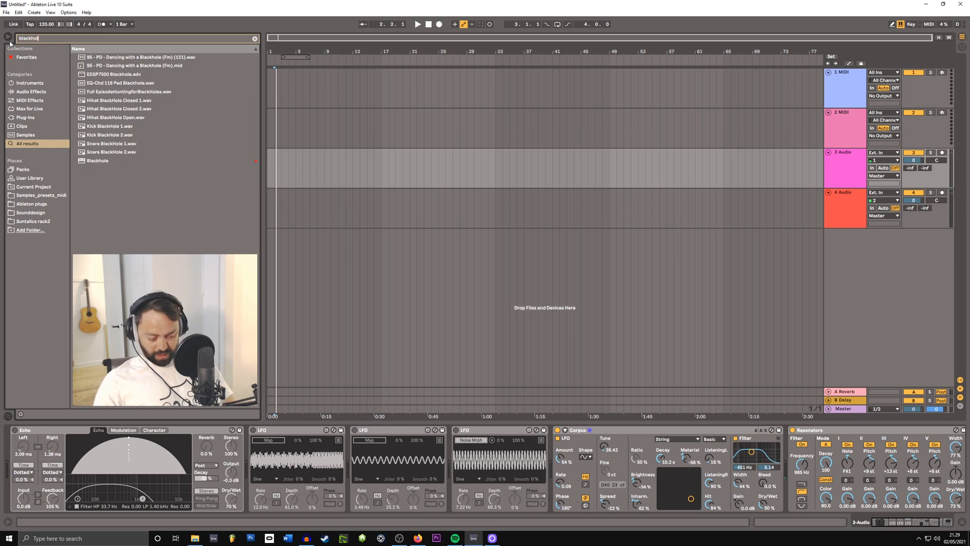
{"action": "double_click", "coordinate": [118, 162]}
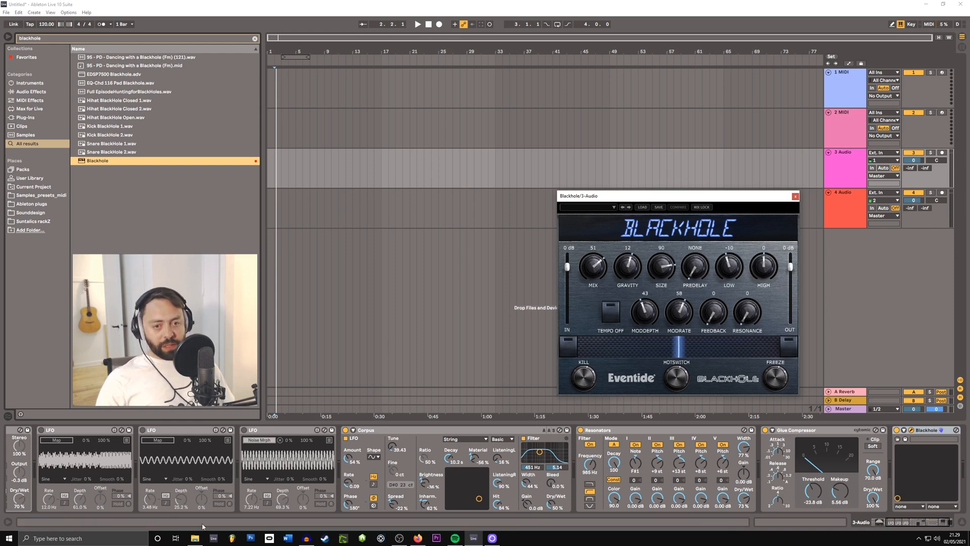
Step: Activate Echo again and load the Distantz device preset in Blackhole
{"action": "left_click", "coordinate": [908, 527]}
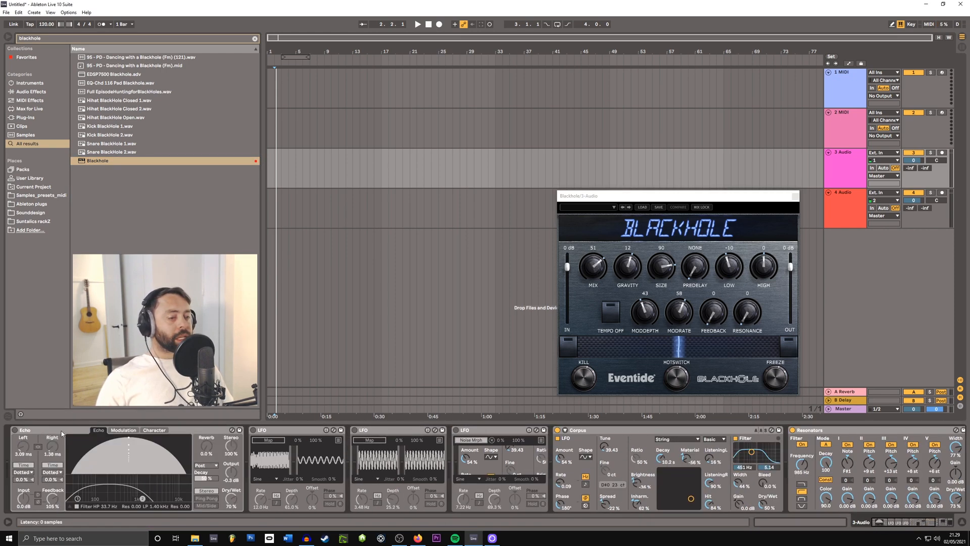
{"action": "left_click", "coordinate": [16, 430]}
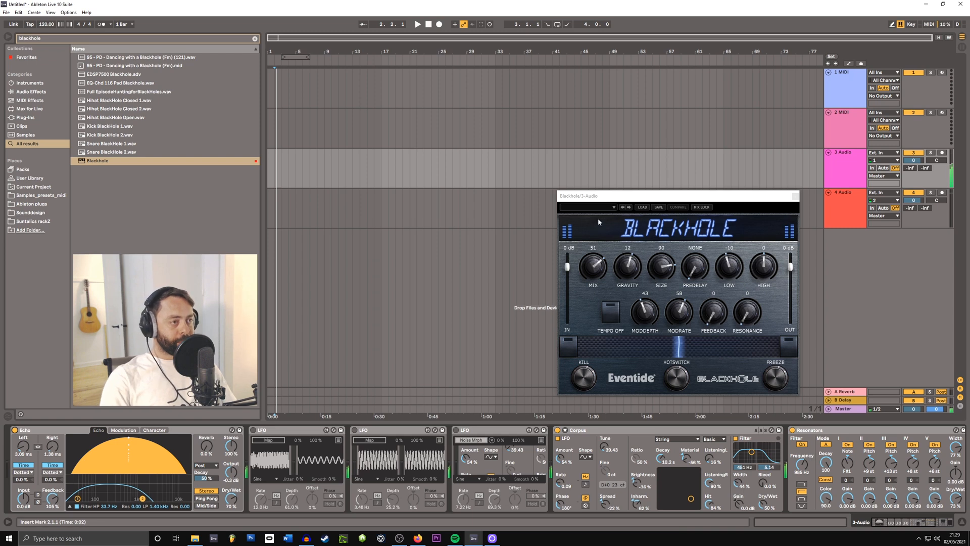
{"action": "left_click", "coordinate": [586, 207]}
{"action": "mouse_move", "coordinate": [590, 212]}
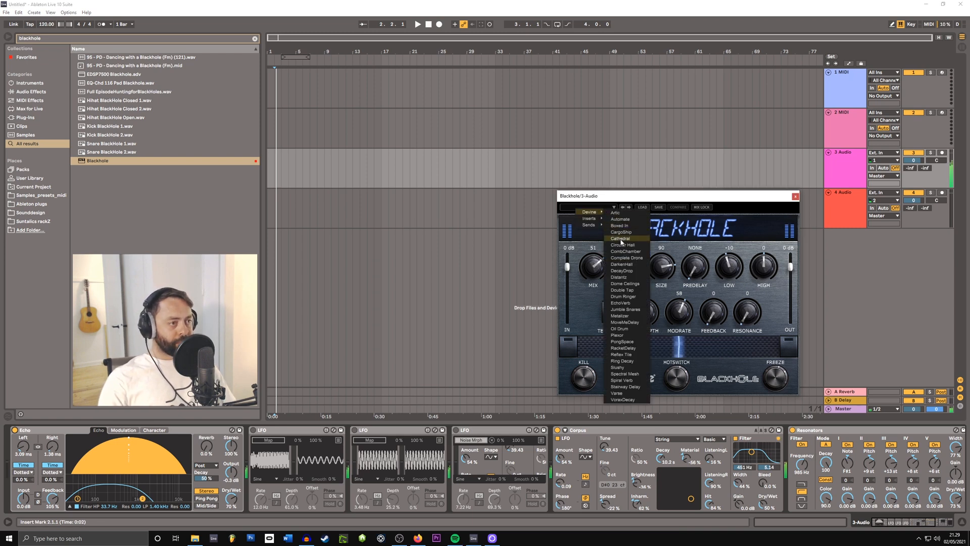
{"action": "left_click", "coordinate": [620, 277]}
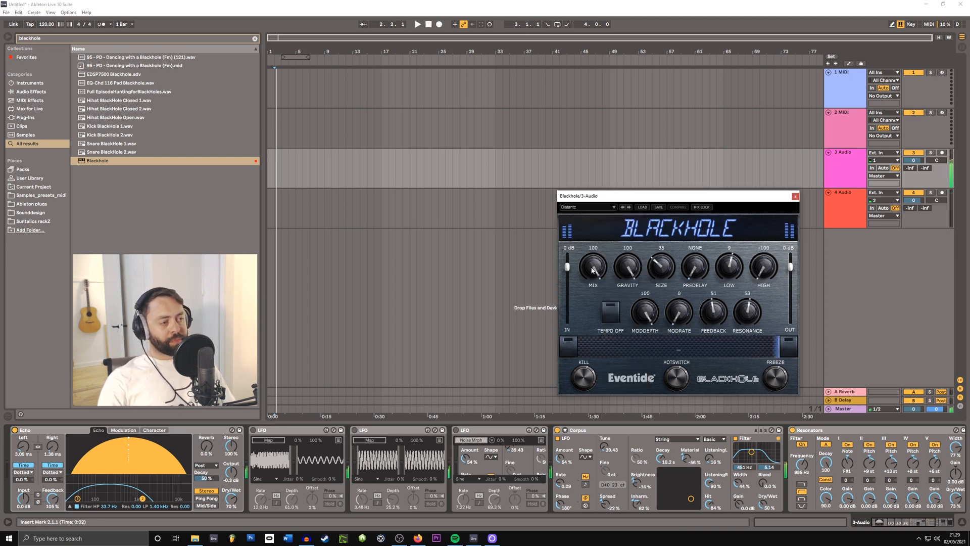
Step: Set Blackhole's mix to 33, feedback to 63 and size to 11, and close the plug-in window
{"action": "left_click_drag", "start_coordinate": [593, 270], "coordinate": [590, 279]}
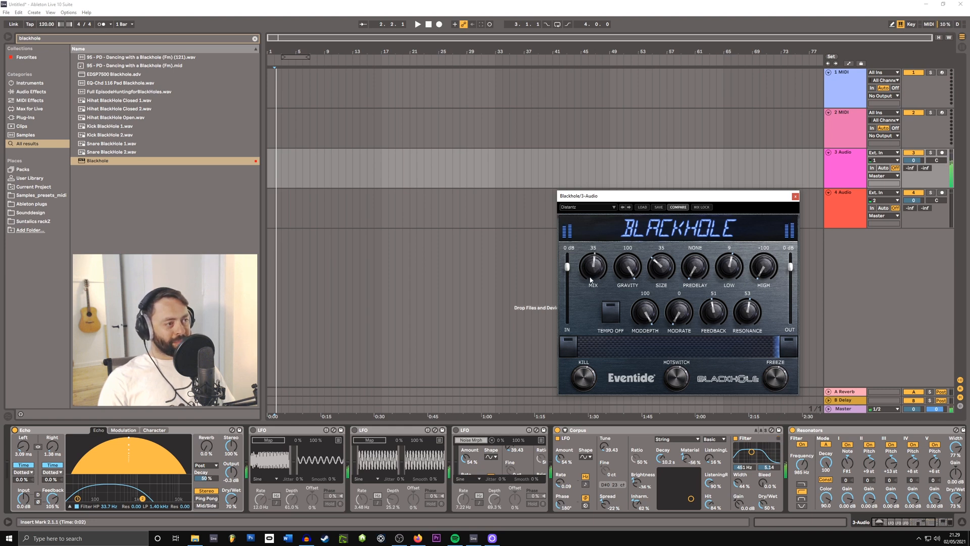
{"action": "left_click_drag", "start_coordinate": [716, 314], "coordinate": [718, 308]}
{"action": "left_click_drag", "start_coordinate": [665, 275], "coordinate": [655, 283]}
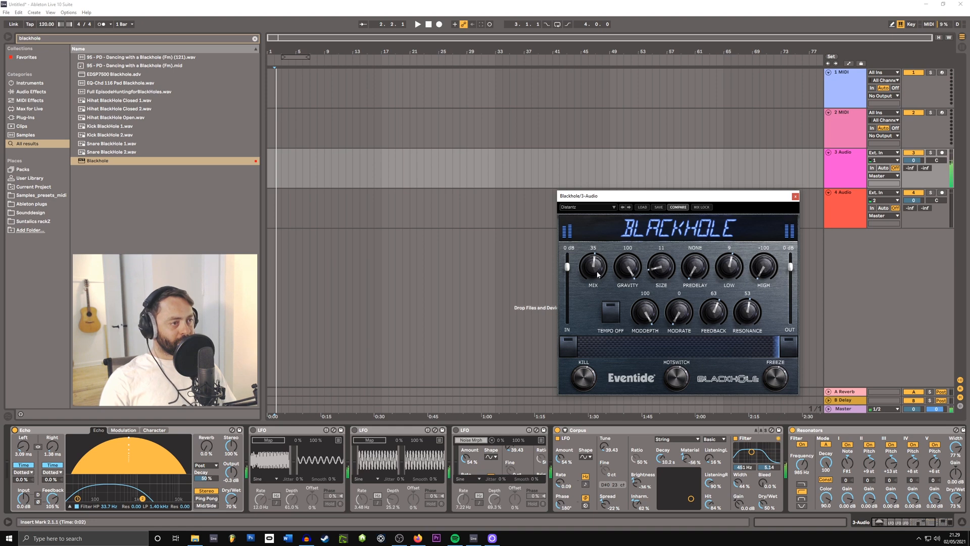
{"action": "left_click_drag", "start_coordinate": [598, 274], "coordinate": [594, 276]}
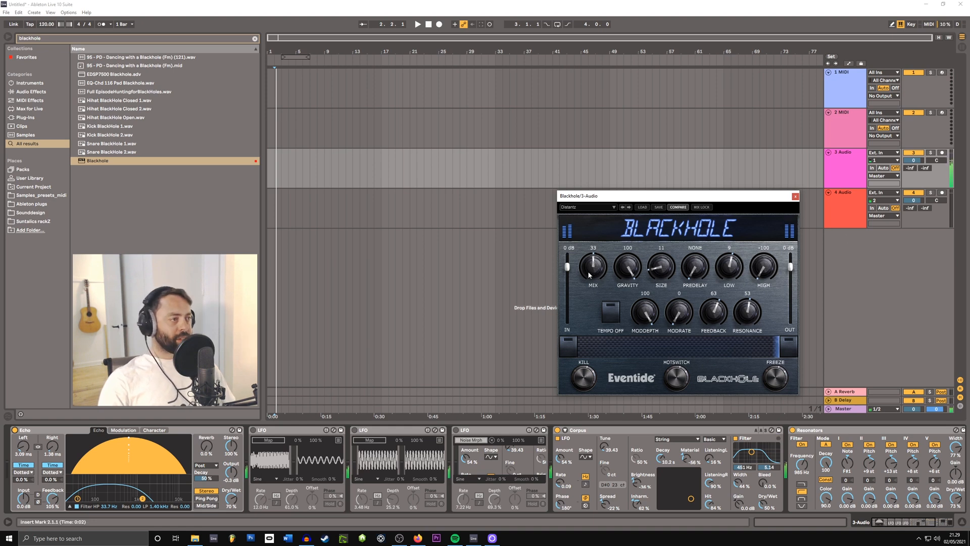
{"action": "left_click", "coordinate": [795, 196]}
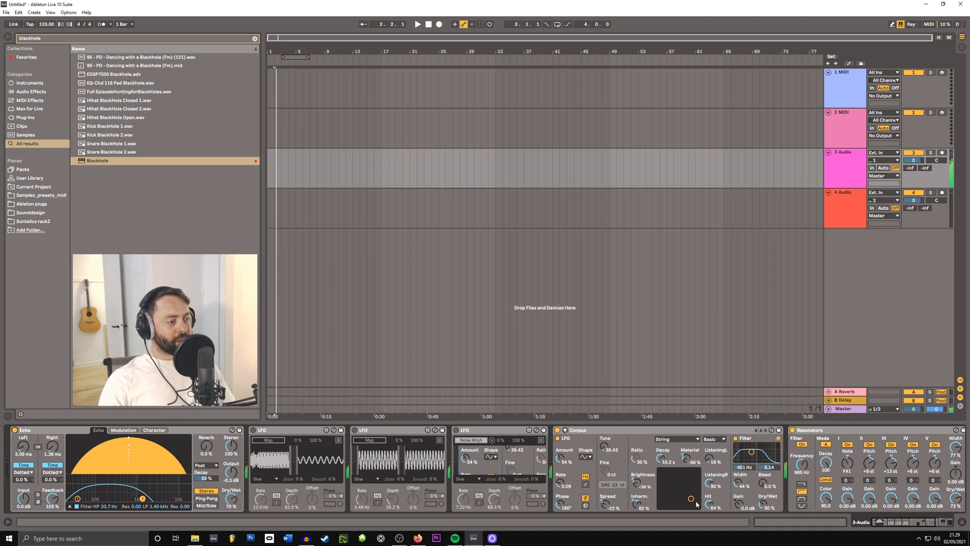
Step: Shorten Corpus's decay to 1.49 s and deactivate Echo
{"action": "mouse_move", "coordinate": [691, 499]}
{"action": "left_mouse_down"}
{"action": "mouse_move", "coordinate": [689, 491]}
{"action": "mouse_move", "coordinate": [680, 503]}
{"action": "left_mouse_up"}
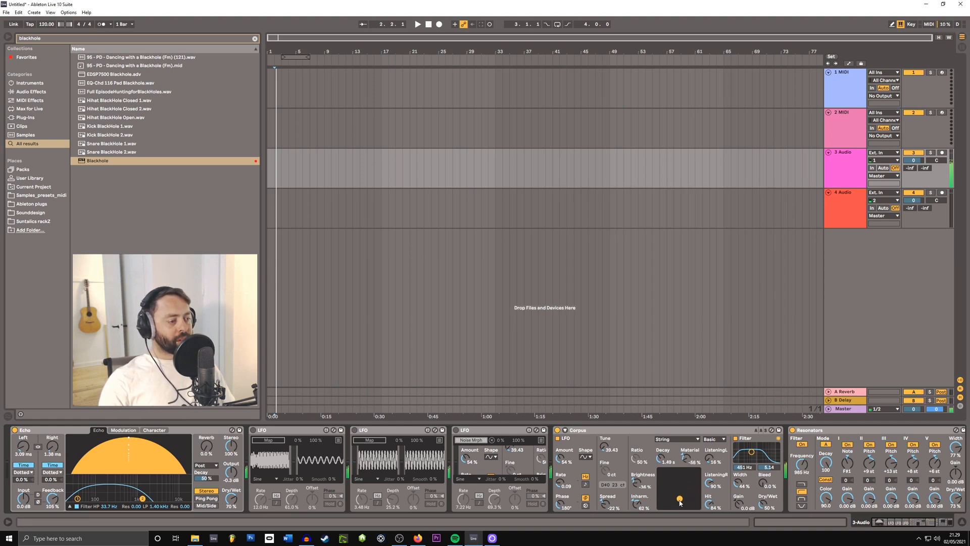
{"action": "left_click", "coordinate": [14, 430]}
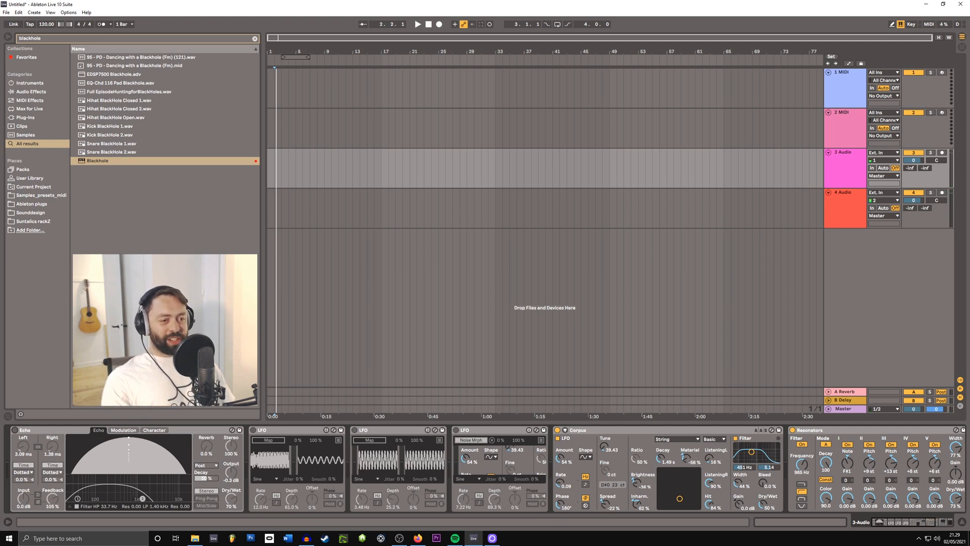
Step: Search for "lfo", load another LFO, place it between Corpus and Resonators, and map it to Corpus's tune
{"action": "key", "text": "ctrl+f"}
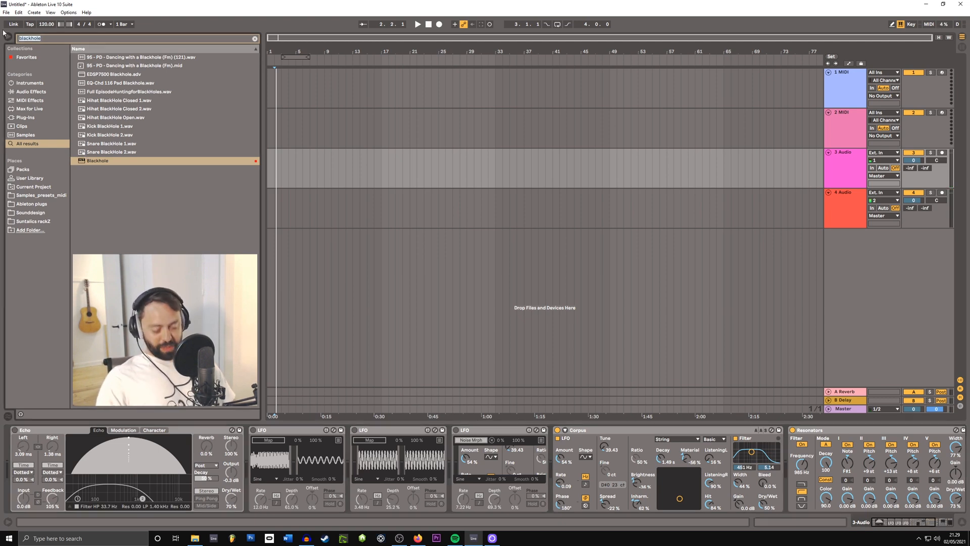
{"action": "type", "text": "lfo"}
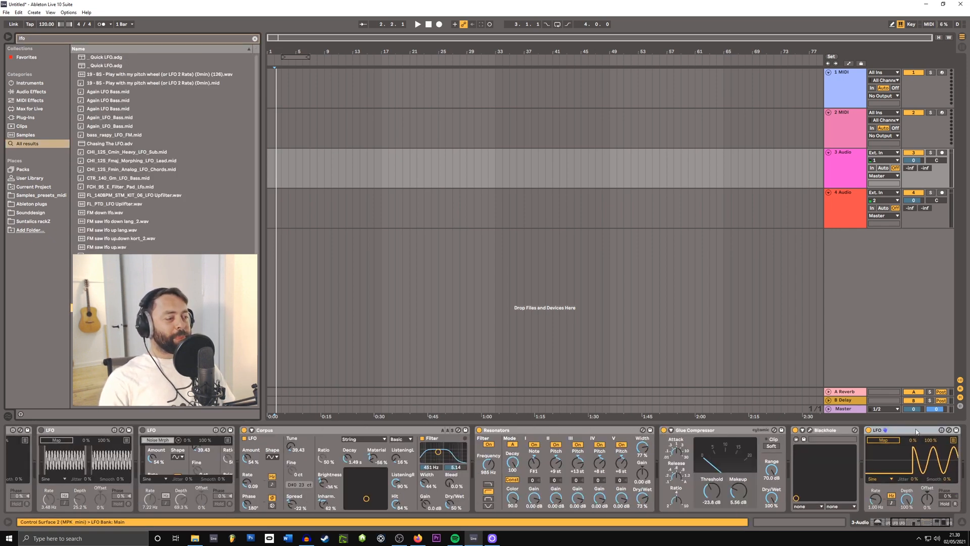
{"action": "left_click_drag", "start_coordinate": [525, 444], "coordinate": [476, 447]}
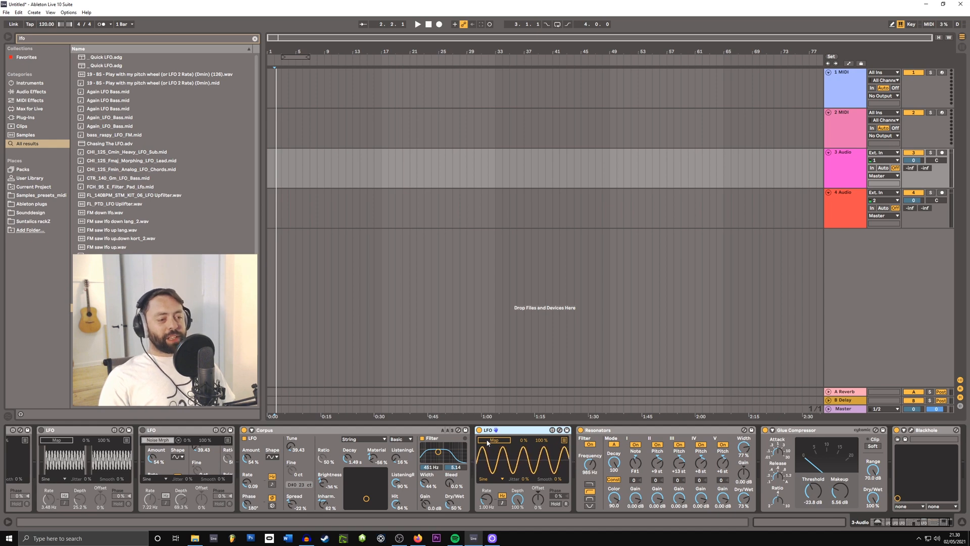
{"action": "left_click", "coordinate": [505, 440]}
{"action": "left_click", "coordinate": [292, 447]}
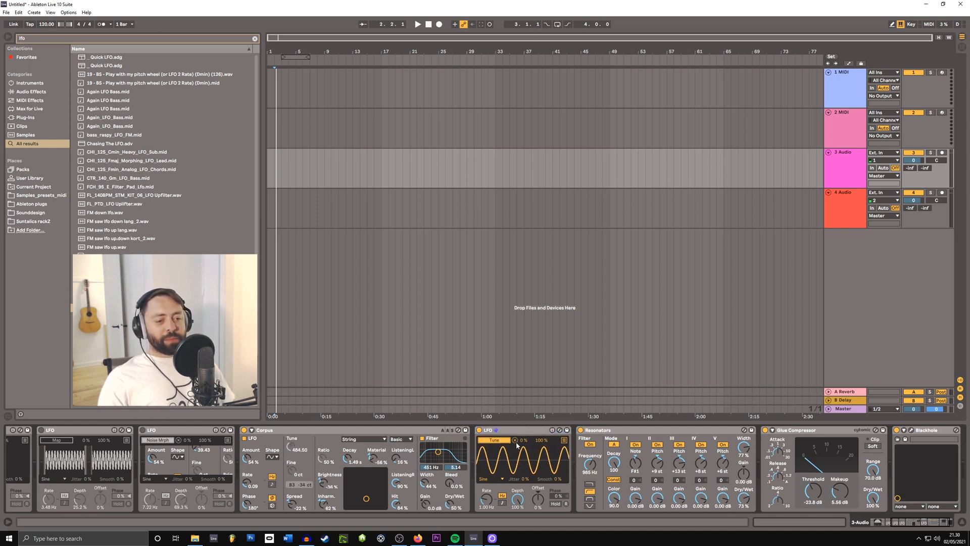
Step: Activate Echo and set the rate of the LFO controlling Corpus's tune to 3.30 Hz
{"action": "left_click", "coordinate": [879, 527]}
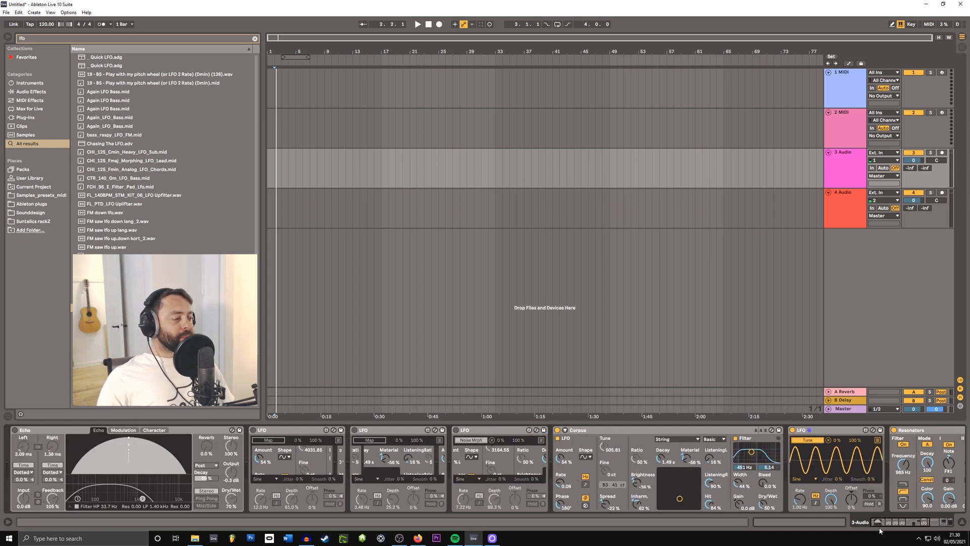
{"action": "left_click", "coordinate": [14, 430]}
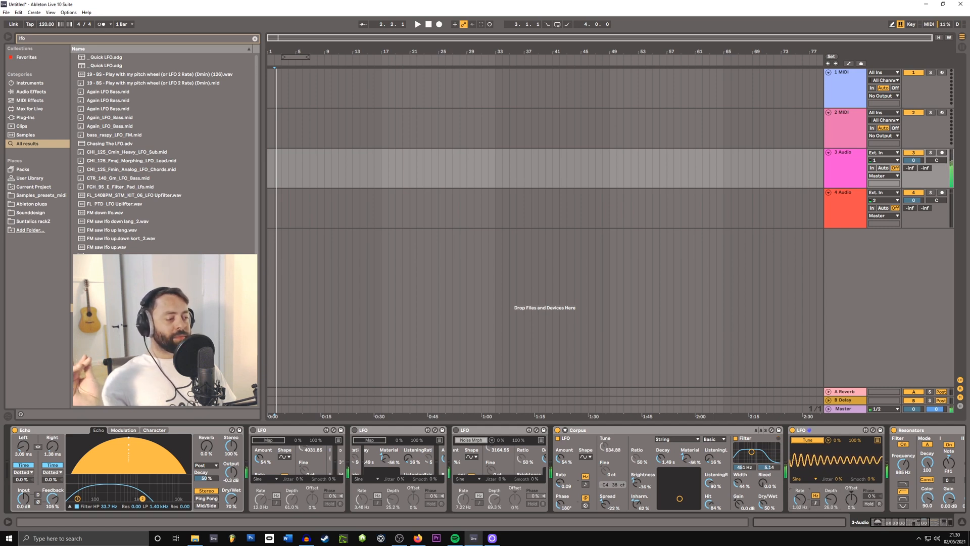
{"action": "left_click_drag", "start_coordinate": [800, 498], "coordinate": [804, 503]}
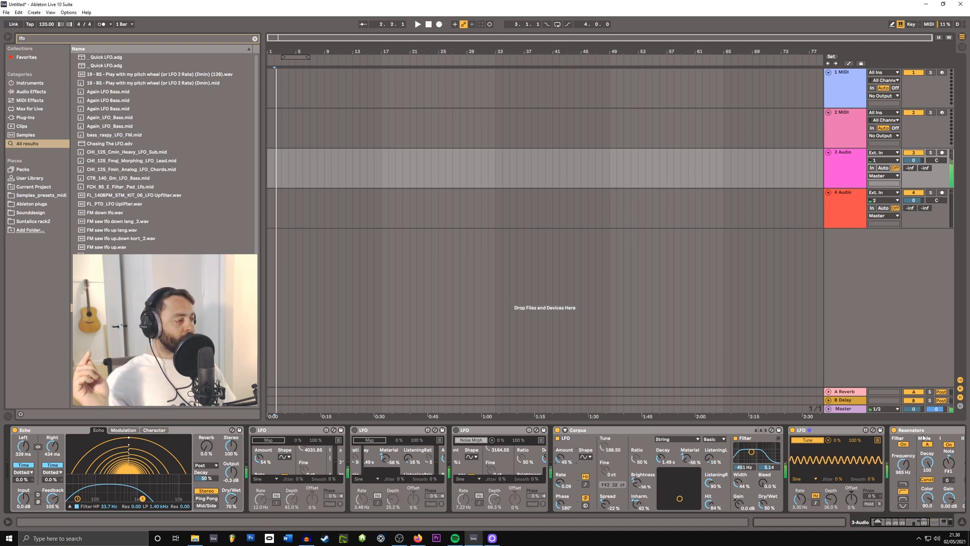
Step: Adjust the rate and offset of the LFO after Corpus, and switch Corpus to the Marimba resonator
{"action": "scroll", "coordinate": [743, 500], "scroll_direction": "down", "scroll_amount": 4}
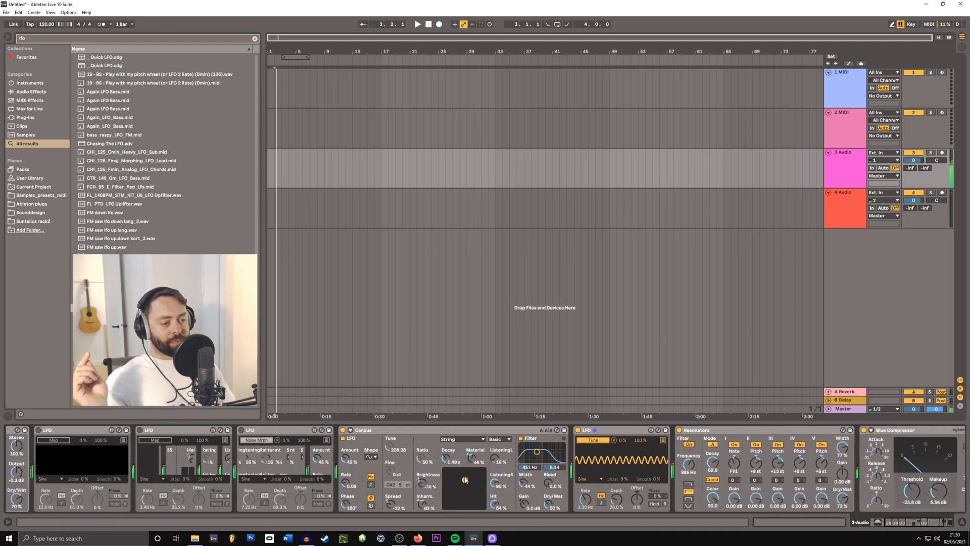
{"action": "mouse_move", "coordinate": [585, 499]}
{"action": "left_mouse_down"}
{"action": "mouse_move", "coordinate": [616, 464]}
{"action": "mouse_move", "coordinate": [585, 480]}
{"action": "left_mouse_up"}
{"action": "left_click_drag", "start_coordinate": [636, 499], "coordinate": [585, 510]}
{"action": "left_click", "coordinate": [462, 439]}
{"action": "left_click", "coordinate": [454, 481]}
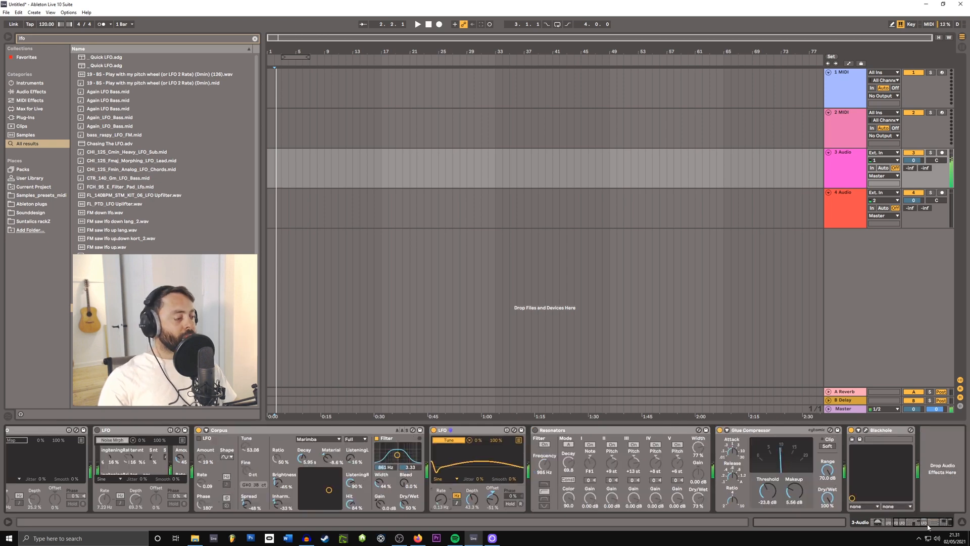
Step: Set the rate of the LFO mapped to Corpus's tune to 3.09 Hz and deactivate that LFO
{"action": "left_click_drag", "start_coordinate": [928, 527], "coordinate": [896, 527]}
{"action": "left_click_drag", "start_coordinate": [799, 500], "coordinate": [831, 509]}
{"action": "left_click", "coordinate": [793, 430]}
Step: Show Echo's modulation settings, adjust Corpus's decay and material together, and switch its resonator to Plate
{"action": "left_click", "coordinate": [124, 430]}
{"action": "left_click_drag", "start_coordinate": [687, 489], "coordinate": [688, 492]}
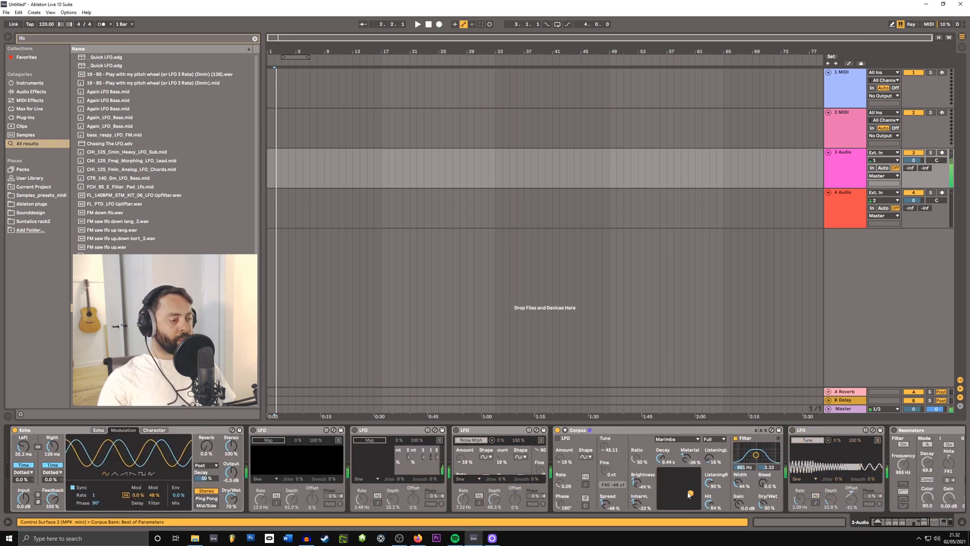
{"action": "left_click", "coordinate": [677, 439]}
{"action": "left_click", "coordinate": [672, 456]}
Step: Activate Resonators, raise its filter frequency to 2.08 kHz and change its filter shape
{"action": "left_click", "coordinate": [894, 430]}
{"action": "left_click_drag", "start_coordinate": [795, 465], "coordinate": [795, 457]}
{"action": "left_click", "coordinate": [794, 484]}
{"action": "left_click", "coordinate": [581, 488]}
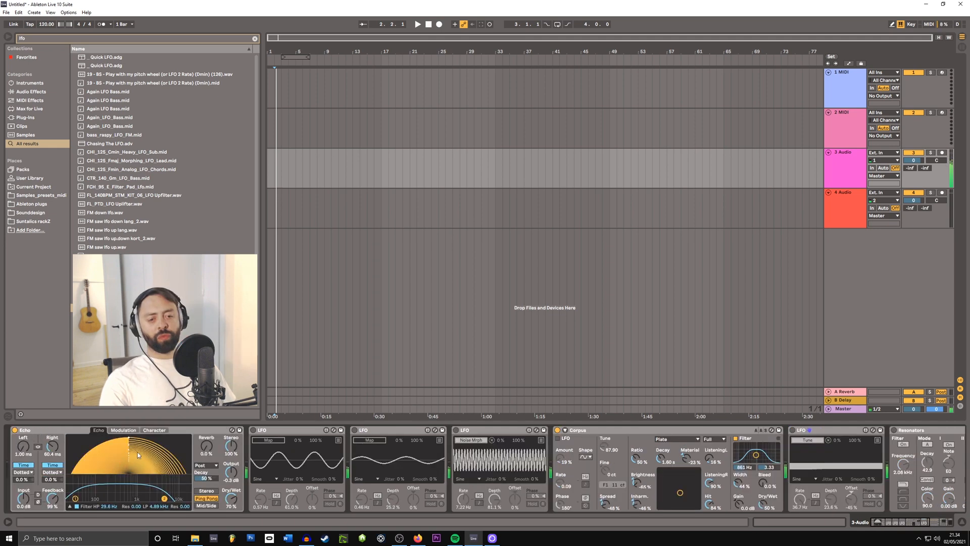
Step: Set Echo's modulation rate to 1/64 and switch off its Wobble effect
{"action": "left_click", "coordinate": [123, 430]}
{"action": "left_click_drag", "start_coordinate": [97, 495], "coordinate": [97, 501]}
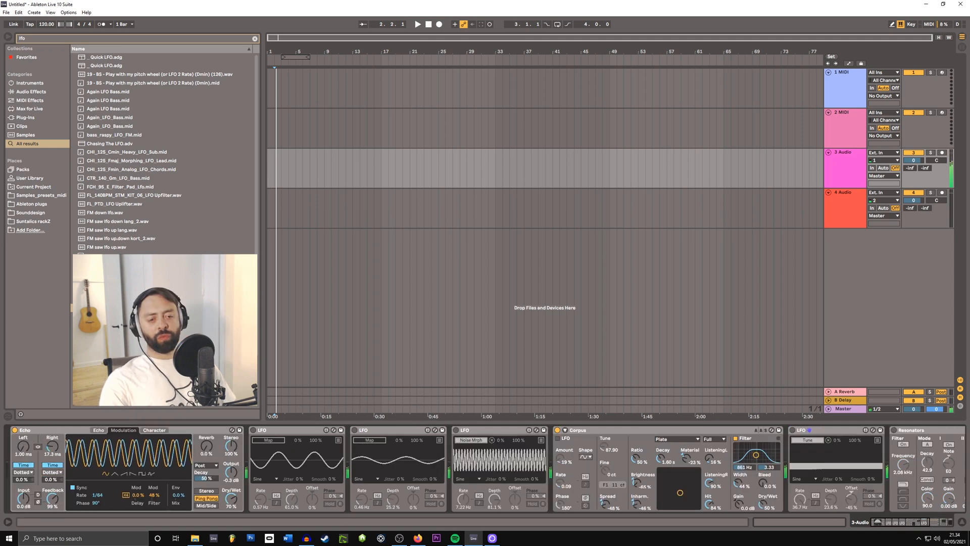
{"action": "left_click", "coordinate": [153, 430]}
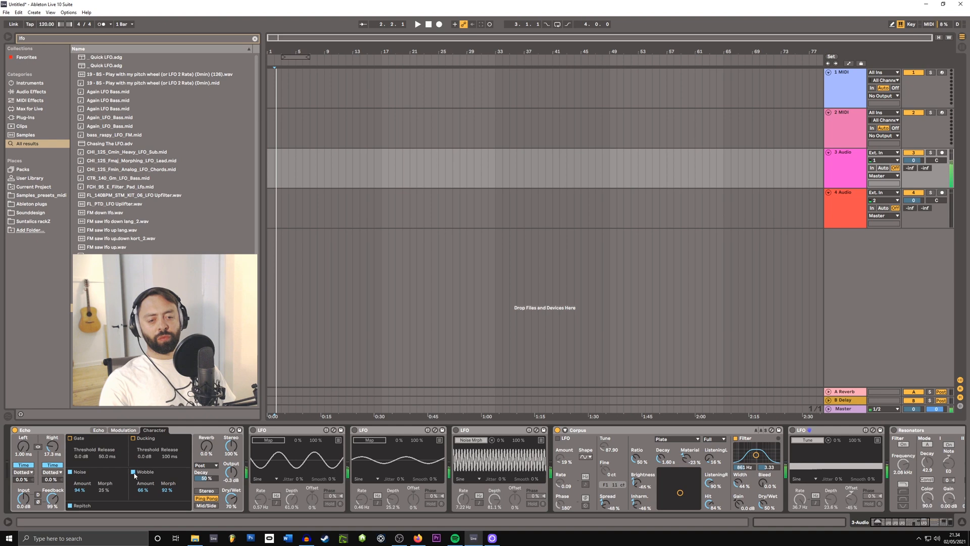
{"action": "left_click", "coordinate": [122, 430]}
{"action": "left_click", "coordinate": [101, 430]}
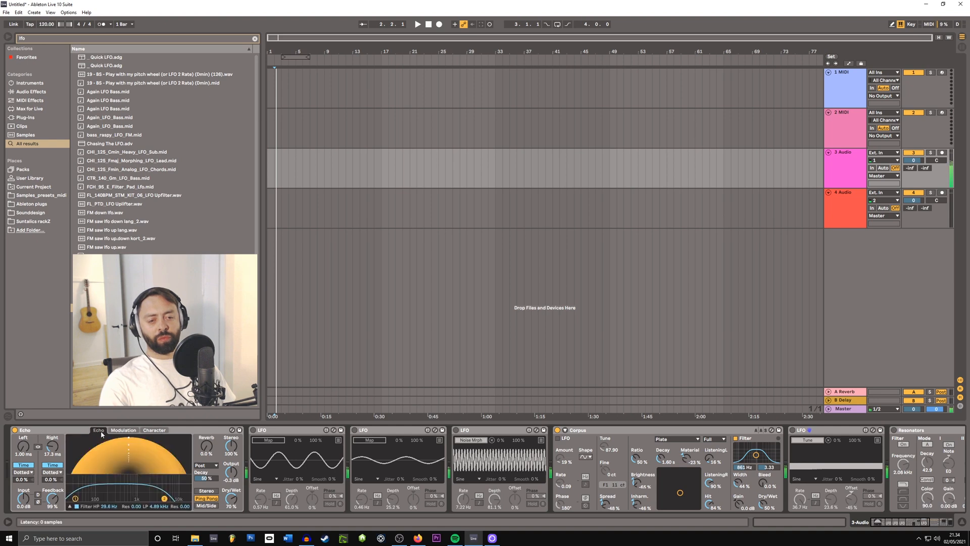
Step: Slow Echo's modulation rate to 8 and lower its filter modulation to 3.9 %
{"action": "left_click", "coordinate": [121, 430]}
{"action": "left_click_drag", "start_coordinate": [95, 495], "coordinate": [95, 455]}
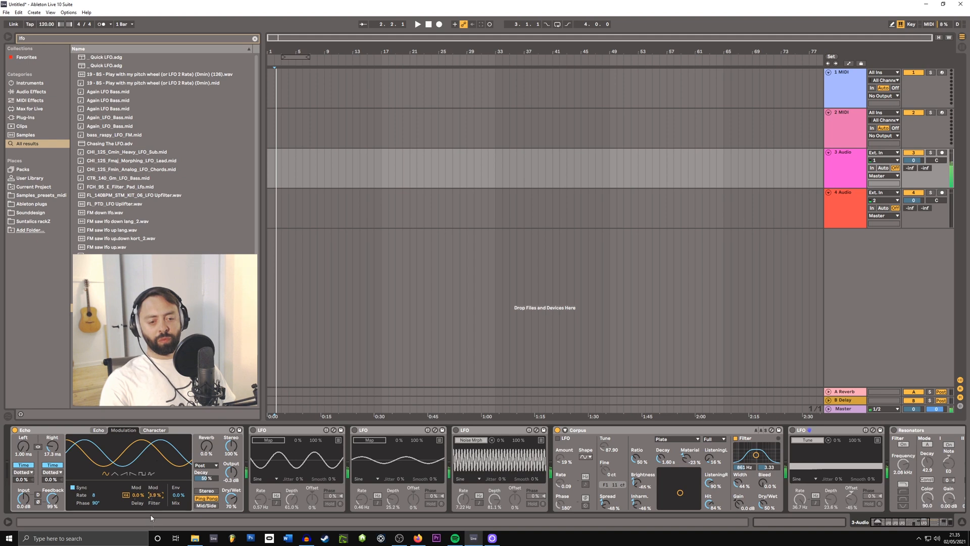
{"action": "left_click", "coordinate": [98, 430]}
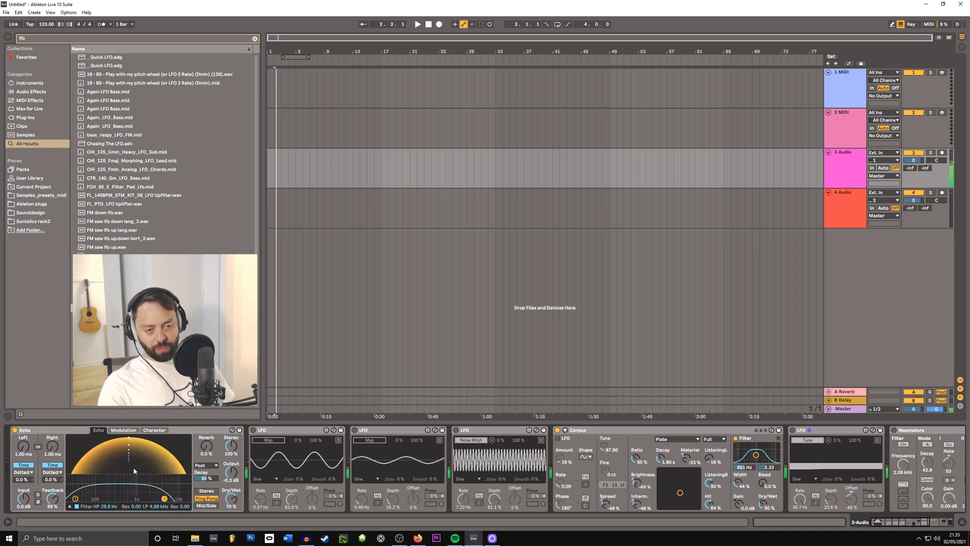
Step: Try adjusting Echo's delay visualisation and reverb amount, and switch Corpus's resonator to Marimba
{"action": "left_click_drag", "start_coordinate": [135, 471], "coordinate": [141, 450]}
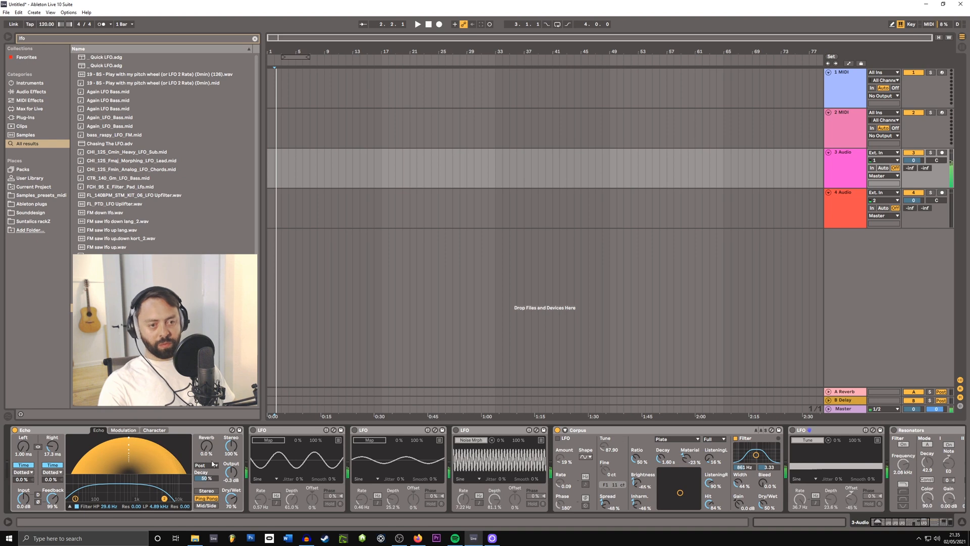
{"action": "left_click_drag", "start_coordinate": [207, 447], "coordinate": [207, 428]}
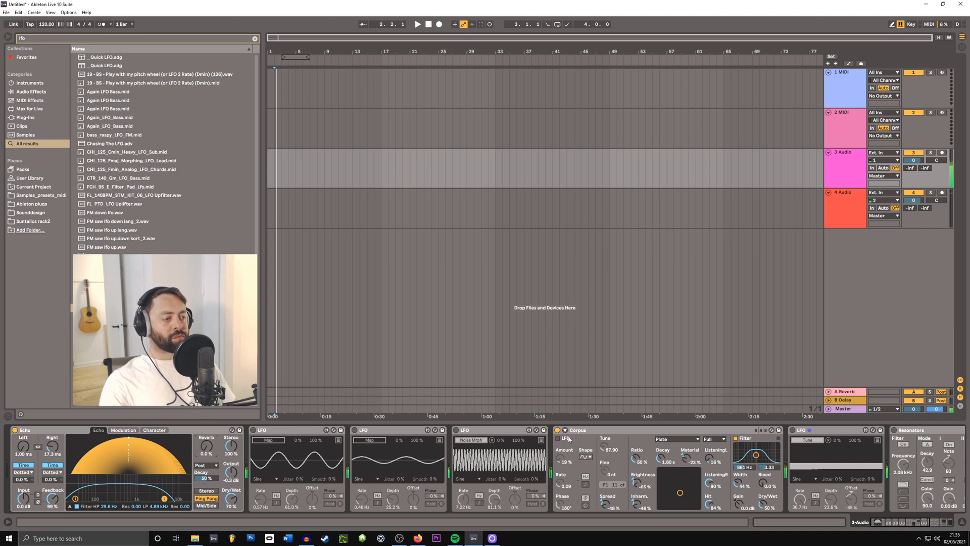
{"action": "left_click", "coordinate": [677, 439]}
{"action": "left_click", "coordinate": [673, 450]}
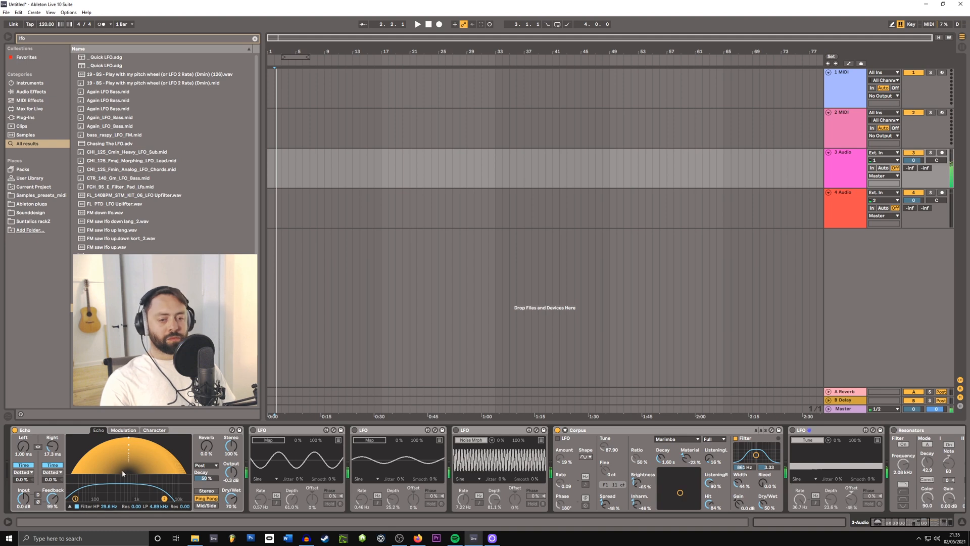
Step: Unmap the third LFO from Echo's noise morph, set noise amount to 100 % and morph to 60 %, and deactivate Echo
{"action": "left_click", "coordinate": [124, 430]}
{"action": "left_click", "coordinate": [160, 430]}
{"action": "left_click", "coordinate": [103, 491]}
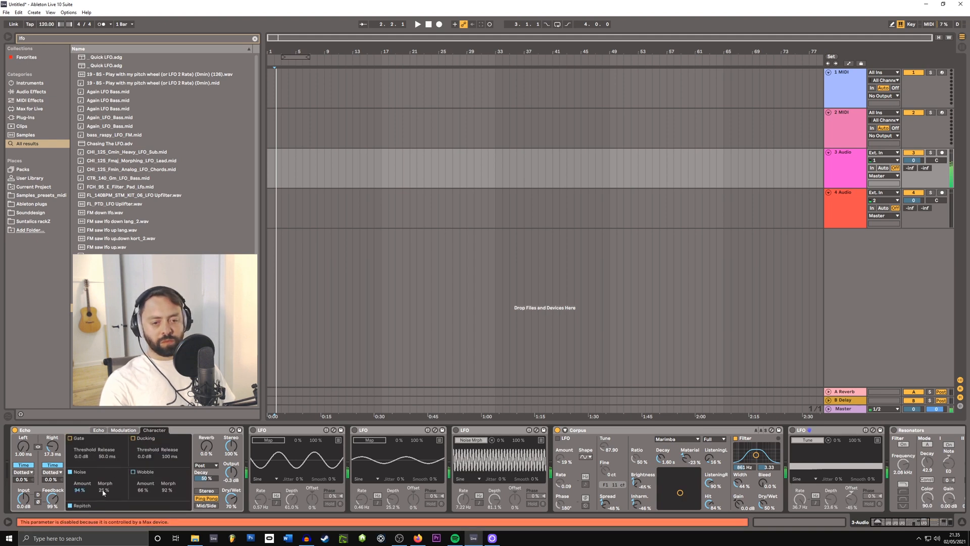
{"action": "left_click", "coordinate": [456, 429]}
{"action": "left_click", "coordinate": [456, 429]}
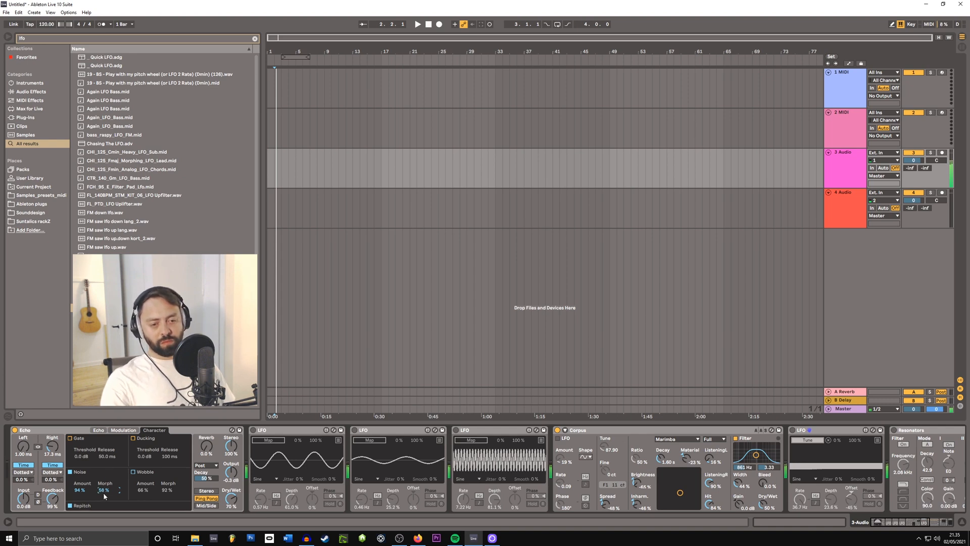
{"action": "left_click", "coordinate": [14, 430]}
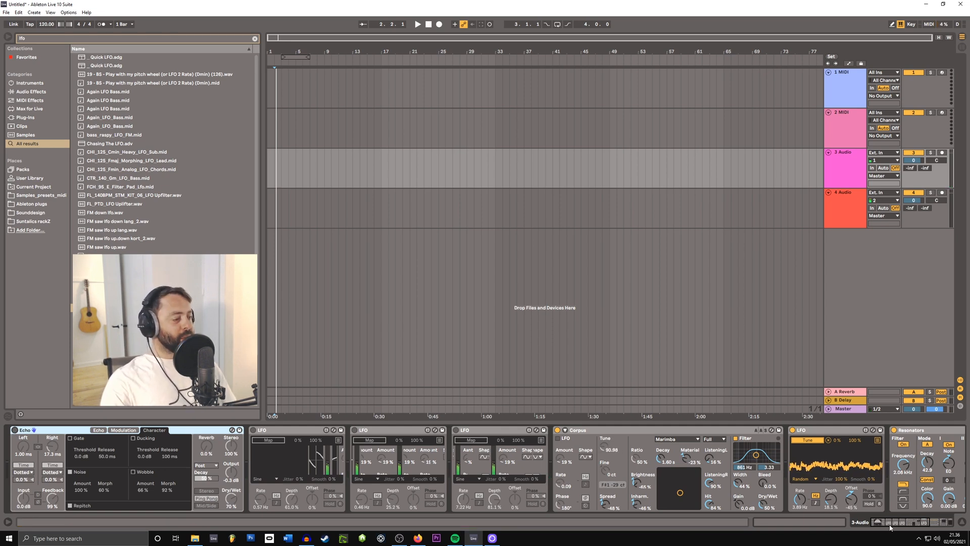
Step: Review the device chain from Echo to Glue Compressor, examining how the LFO moves Corpus's tune
{"action": "left_click", "coordinate": [907, 525]}
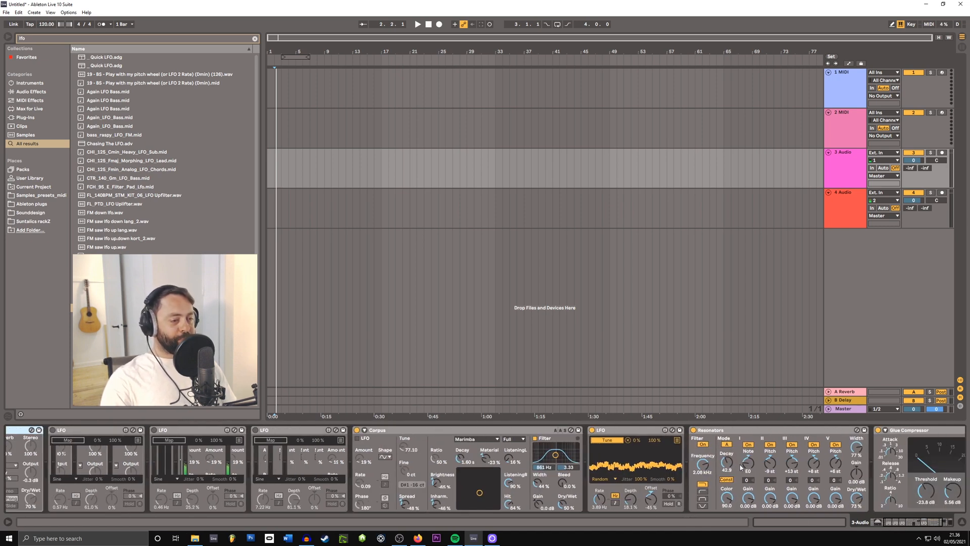
{"action": "left_click", "coordinate": [409, 449]}
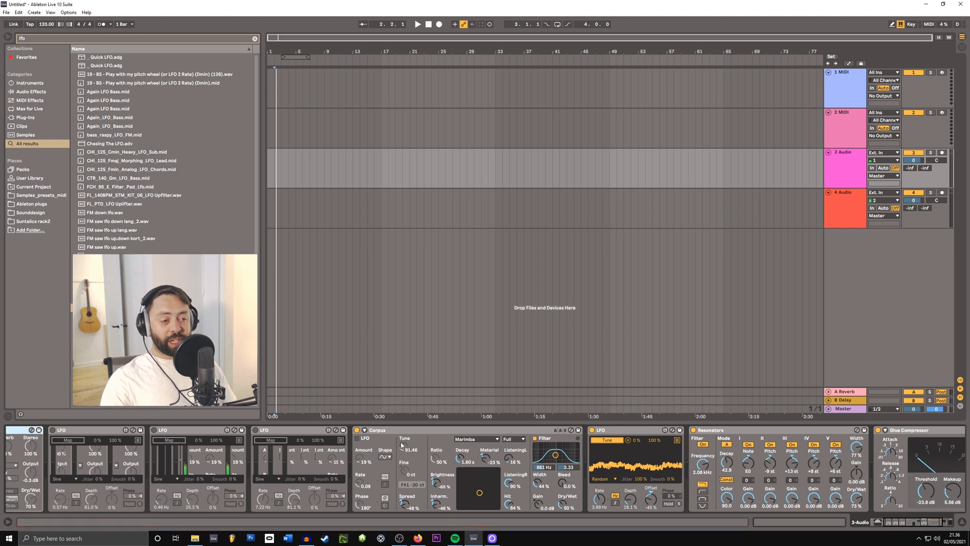
{"action": "left_click", "coordinate": [407, 451]}
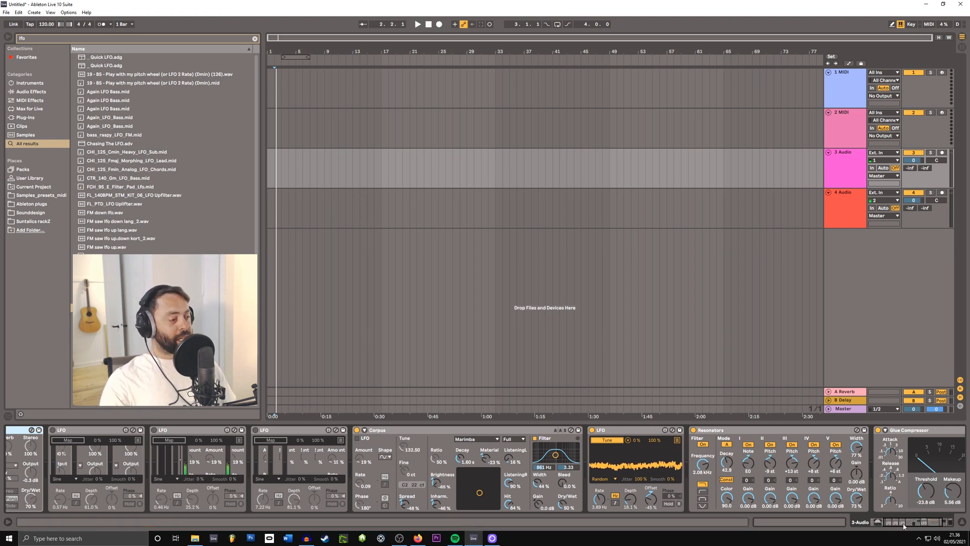
{"action": "left_click_drag", "start_coordinate": [904, 527], "coordinate": [890, 528]}
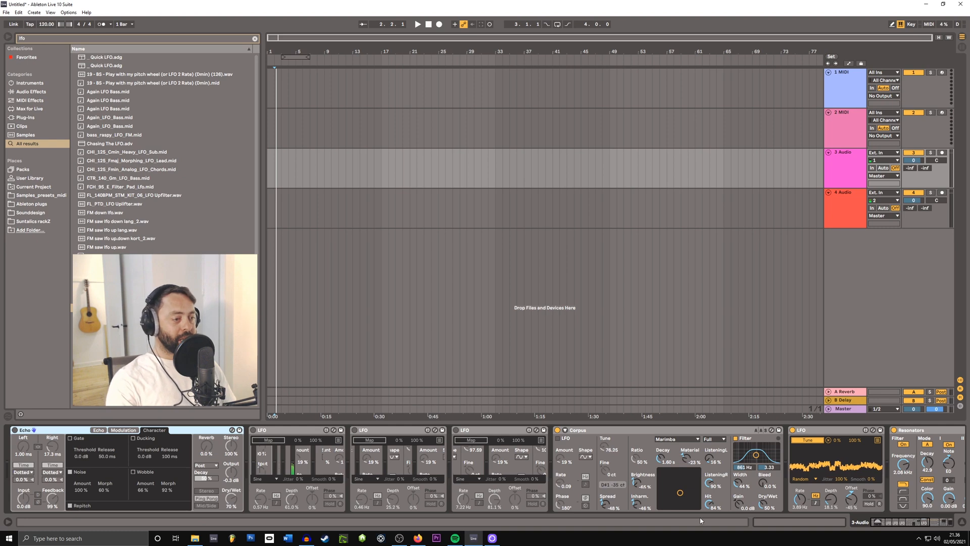
{"action": "left_click_drag", "start_coordinate": [860, 527], "coordinate": [905, 526]}
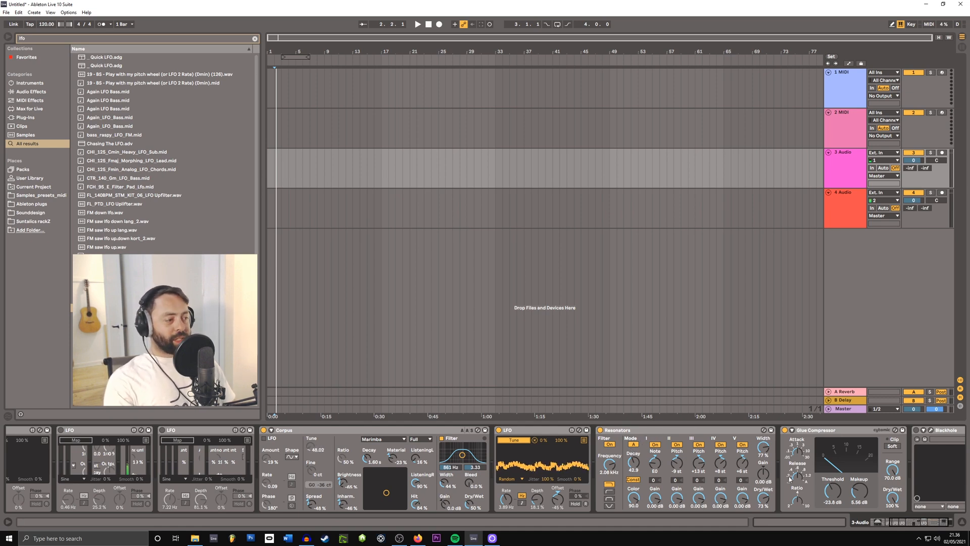
Step: Activate Blackhole at the end of the chain, open its plug-in window and load the Dome Ceilings preset
{"action": "left_click", "coordinate": [916, 524]}
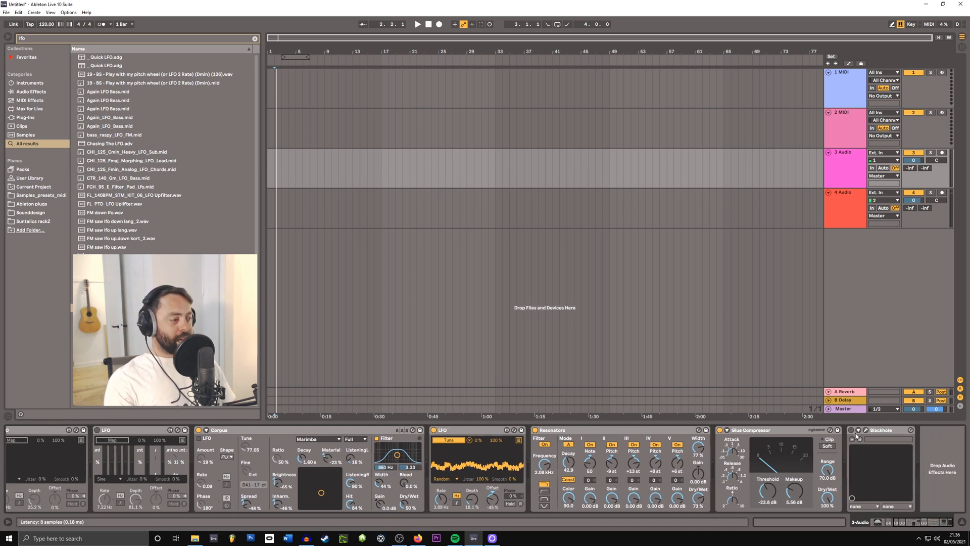
{"action": "left_click", "coordinate": [888, 431]}
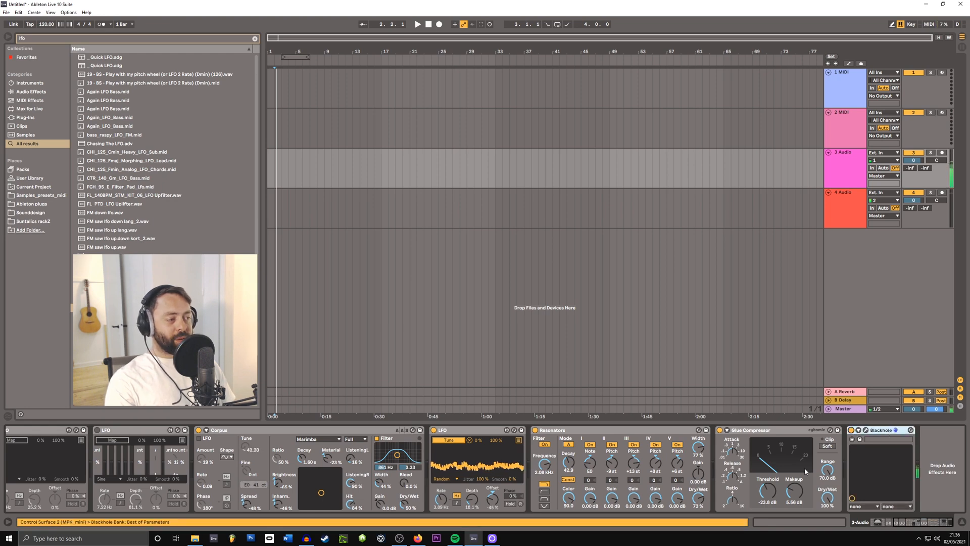
{"action": "left_click", "coordinate": [865, 431]}
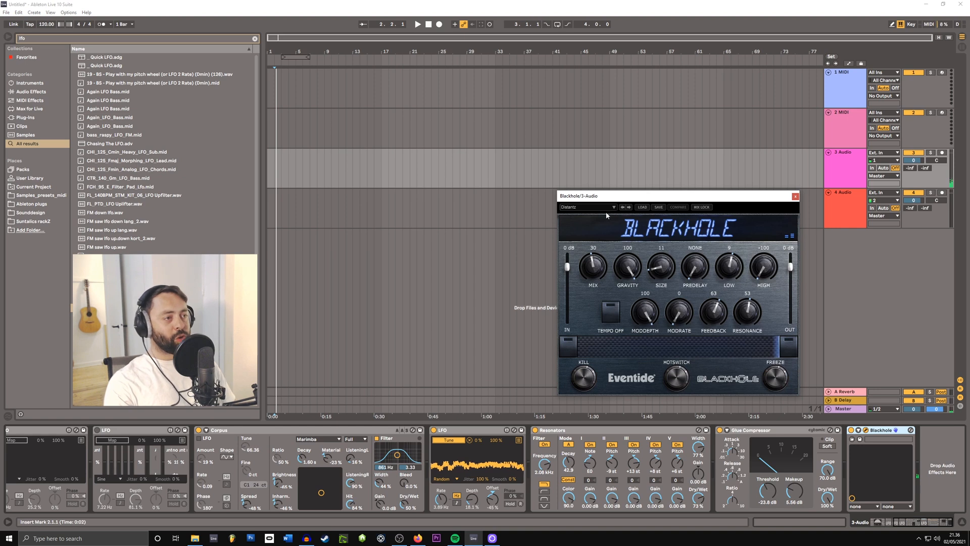
{"action": "mouse_move", "coordinate": [603, 212]}
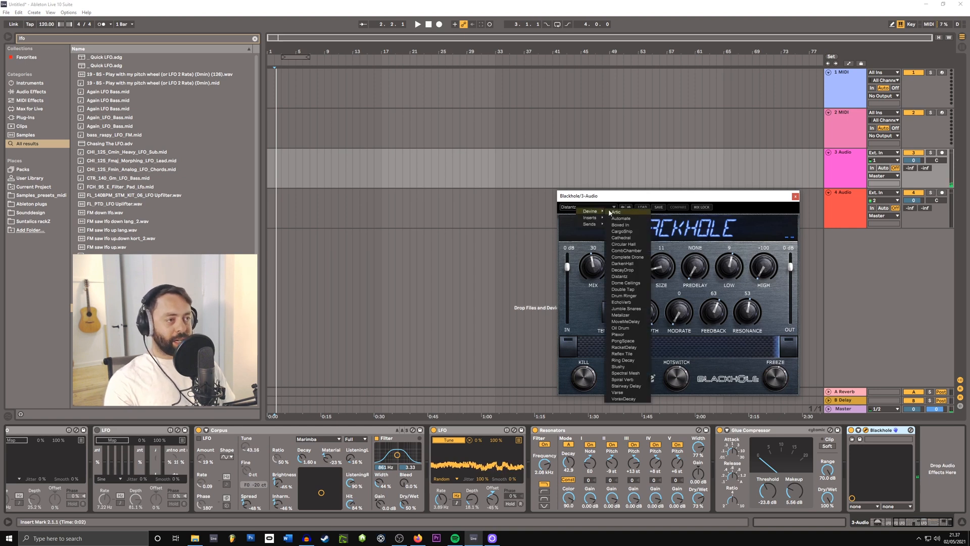
{"action": "left_click", "coordinate": [626, 282]}
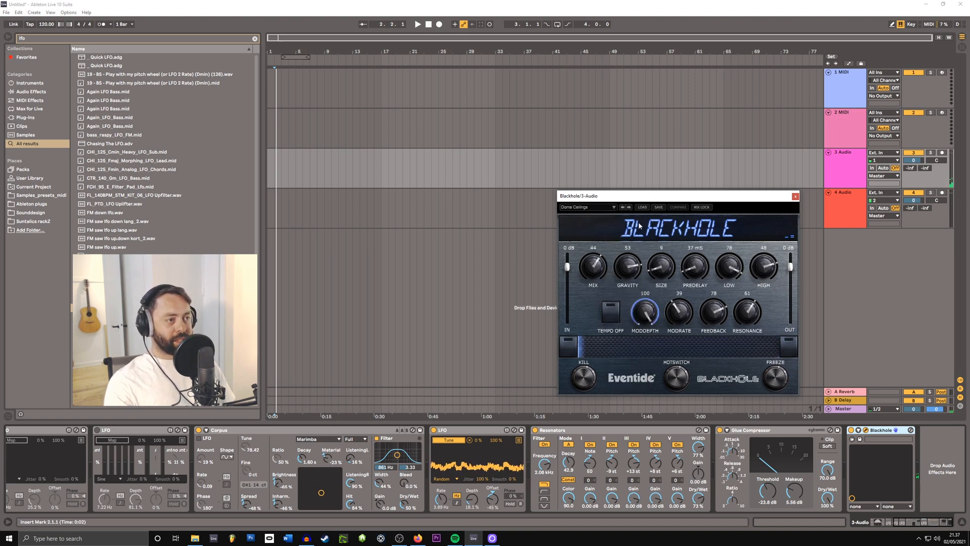
{"action": "left_click", "coordinate": [918, 526]}
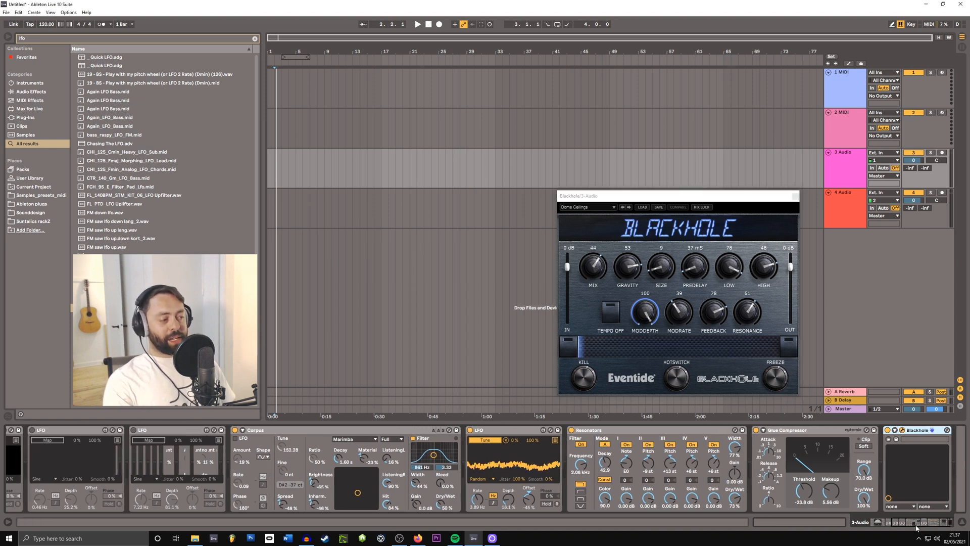